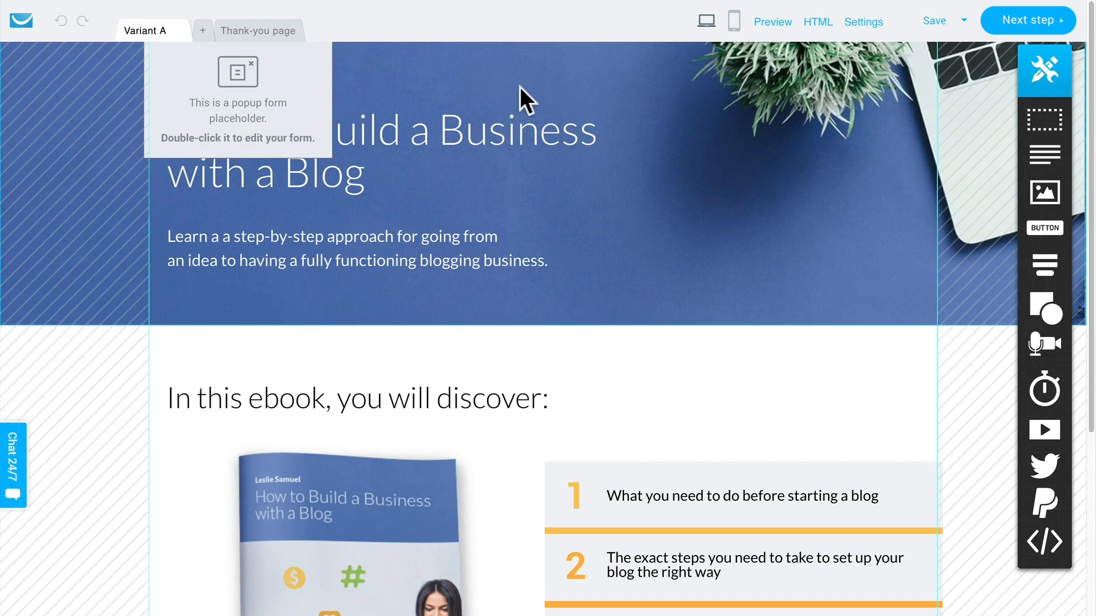
# Step: Try replacing the hero headline's text with "Top 5 Vegetarian Recipes Now"
pyautogui.click(499, 123)
pyautogui.click(499, 123)
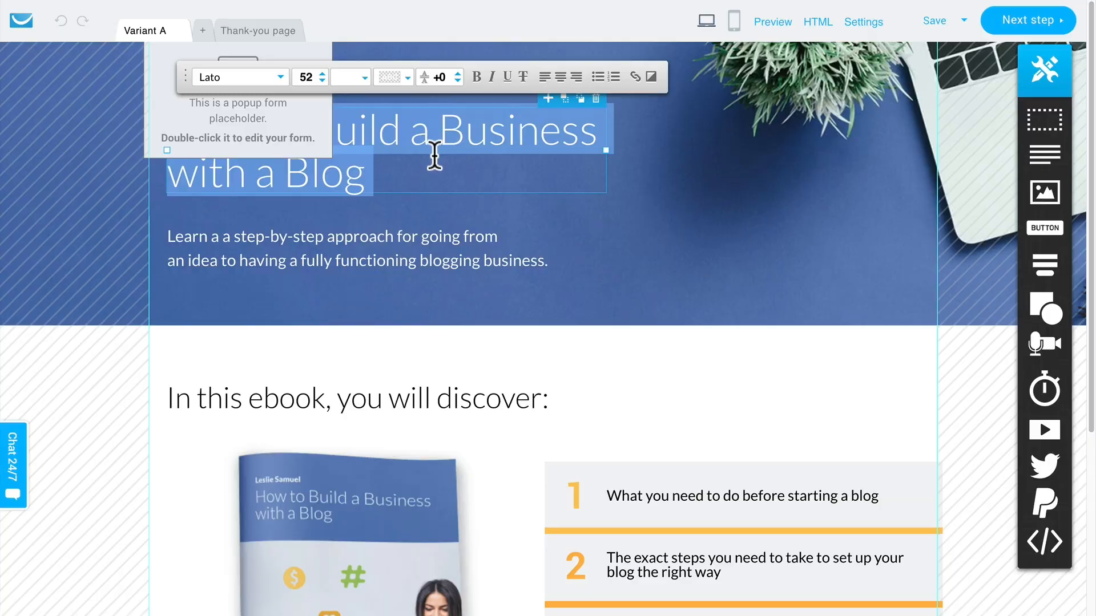
pyautogui.click(432, 157)
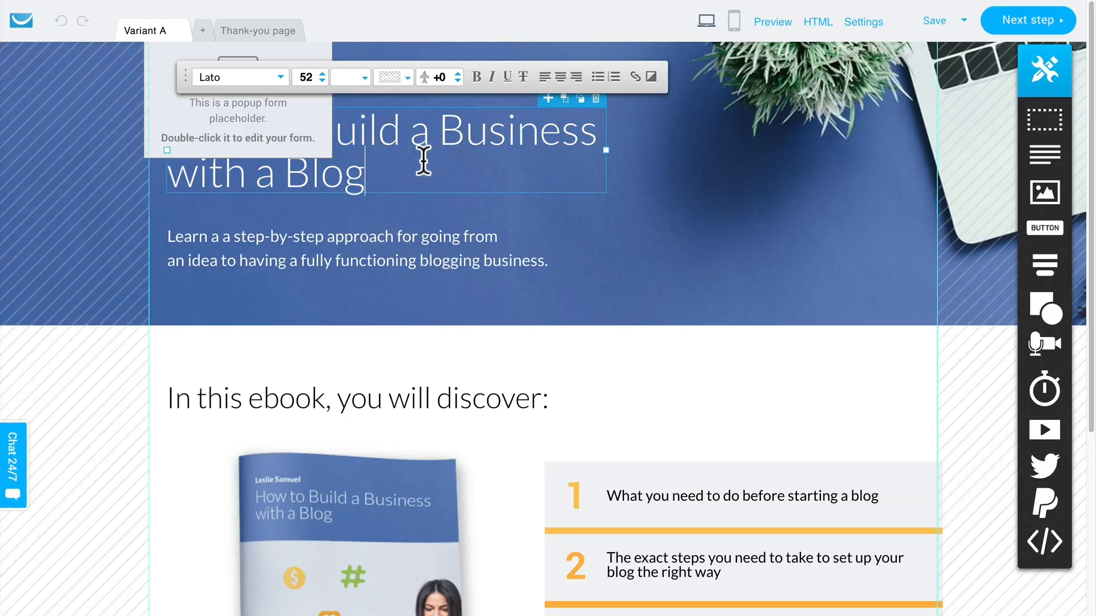
pyautogui.moveTo(423, 161); pyautogui.dragTo(301, 39)
pyautogui.press('BackSpace')
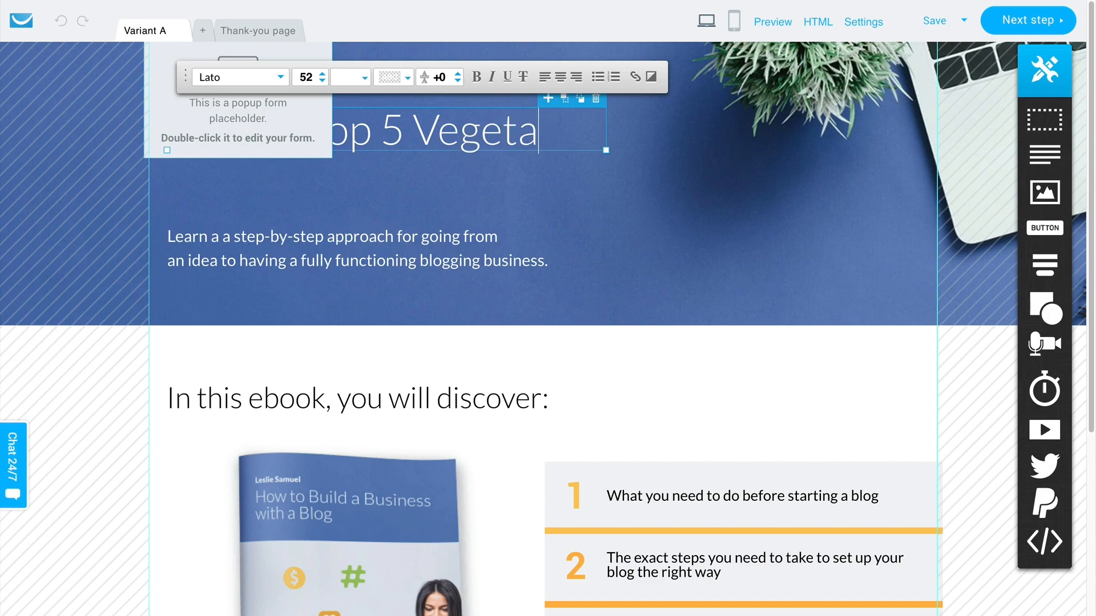
pyautogui.write('Top 5 Vegetarian Recipe')
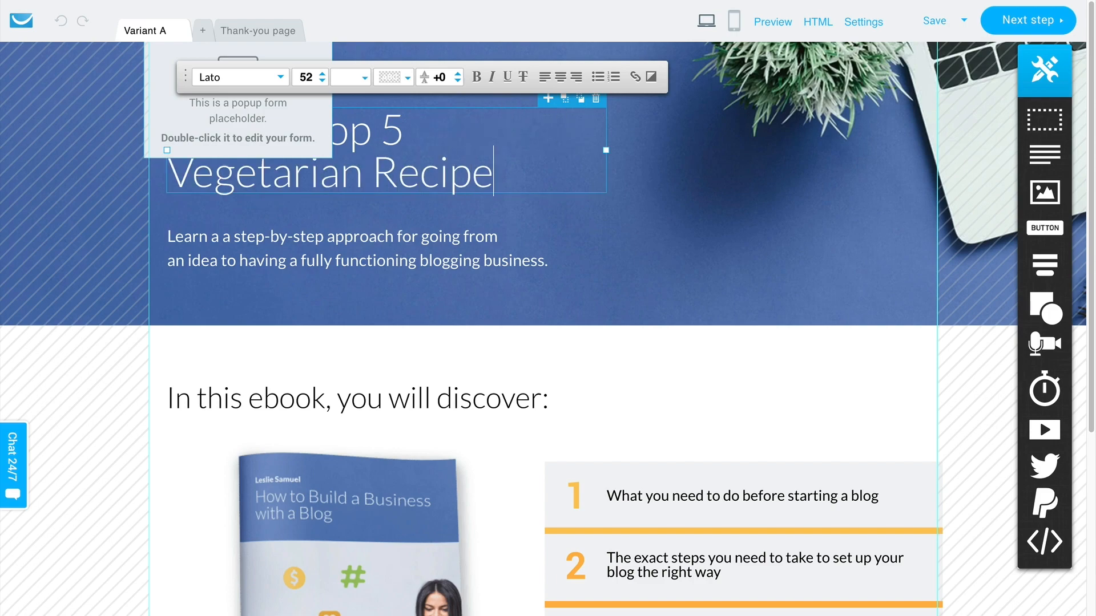
pyautogui.write('s Now')
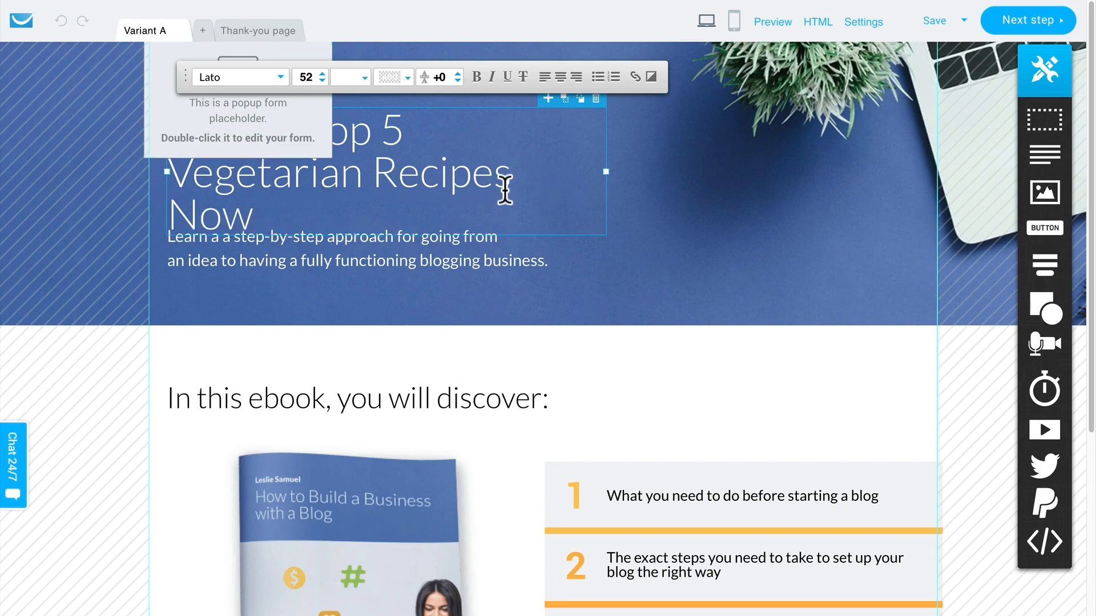
# Step: Undo the replacement of the hero headline's text and deselect the headline
pyautogui.hotkey('ctrl', 'z')
pyautogui.hotkey('ctrl', 'z')
pyautogui.hotkey('ctrl', 'z')
pyautogui.hotkey('ctrl', 'z')
pyautogui.hotkey('ctrl', 'z')
pyautogui.hotkey('ctrl', 'z')
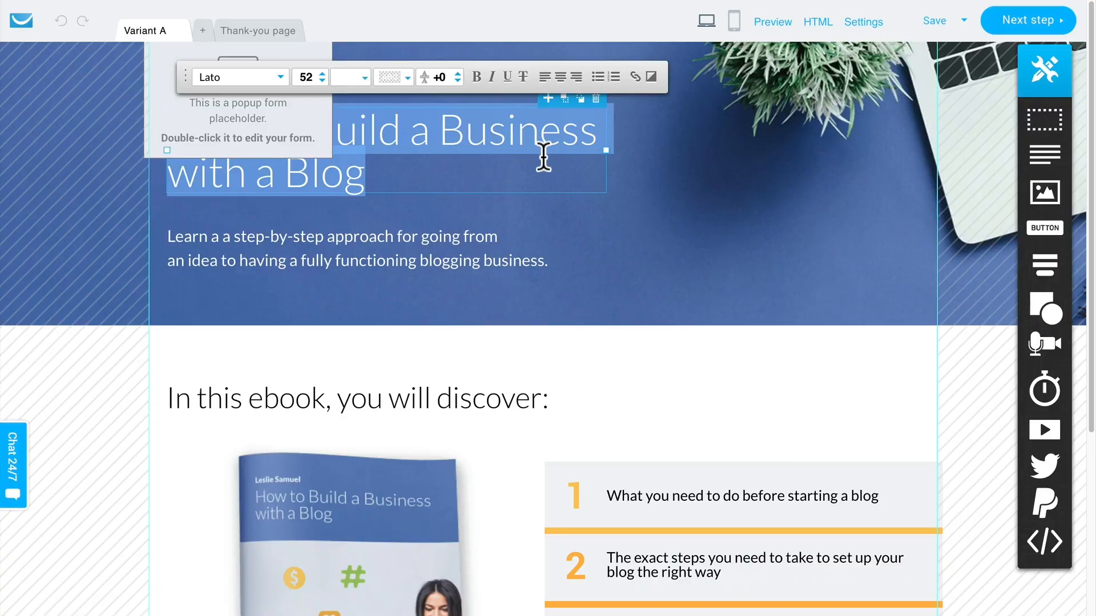
pyautogui.click(678, 240)
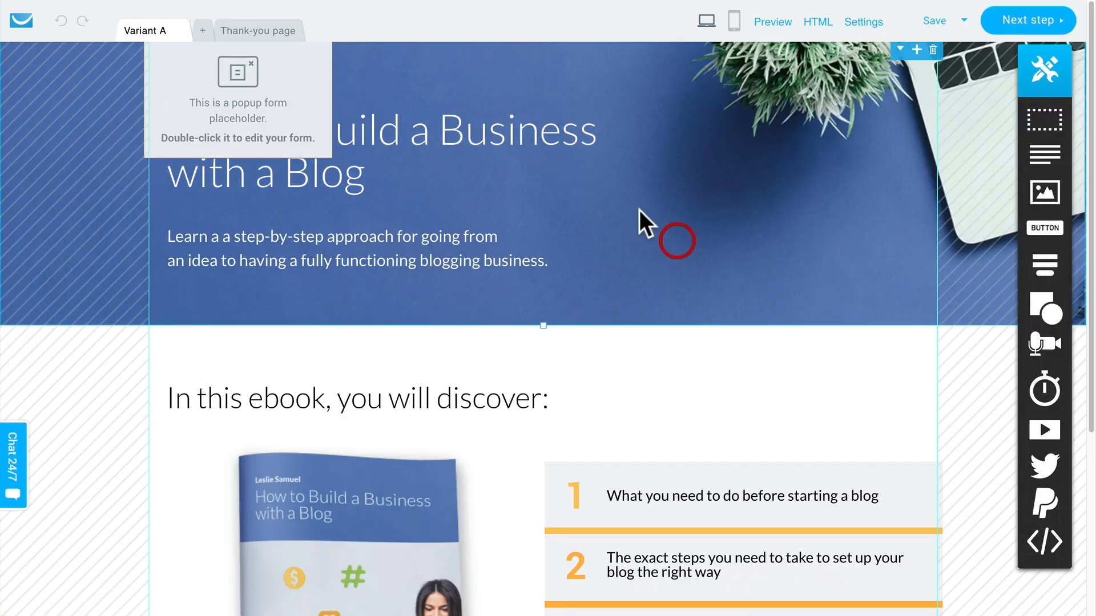
# Step: Move the "How to Build a Business with a Blog" headline to the middle of the hero section and center-align its text
pyautogui.click(502, 123)
pyautogui.moveTo(485, 135); pyautogui.dragTo(632, 149)
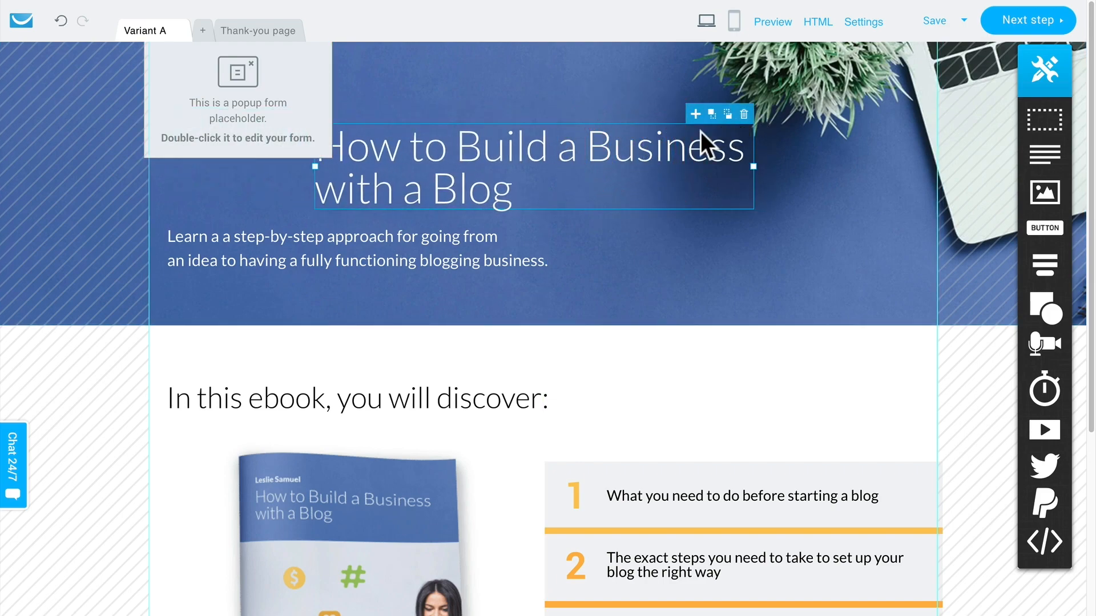
pyautogui.doubleClick(659, 146)
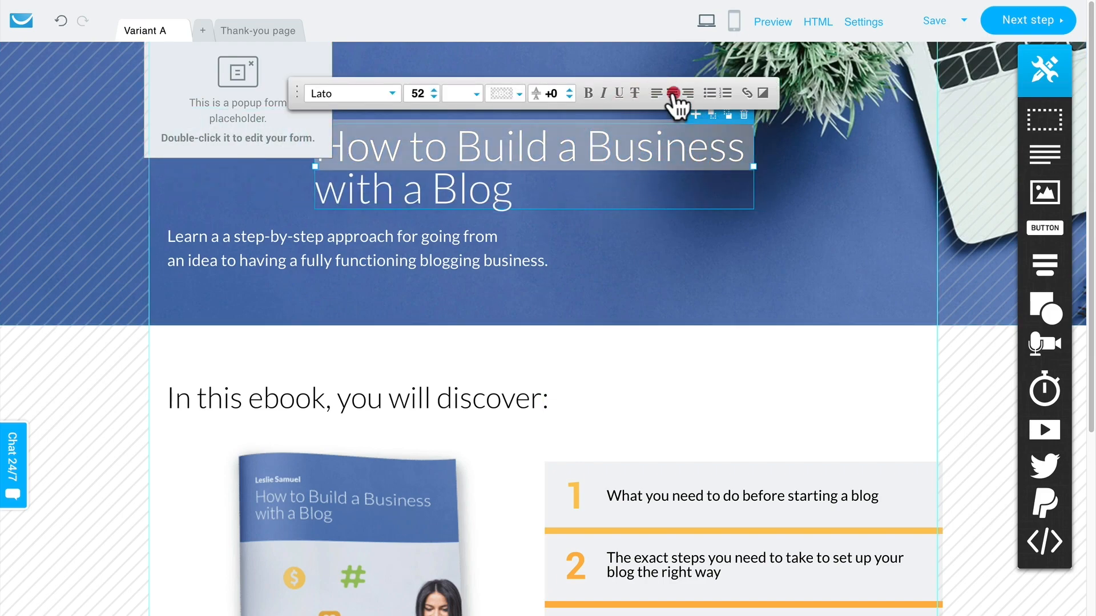
pyautogui.click(673, 93)
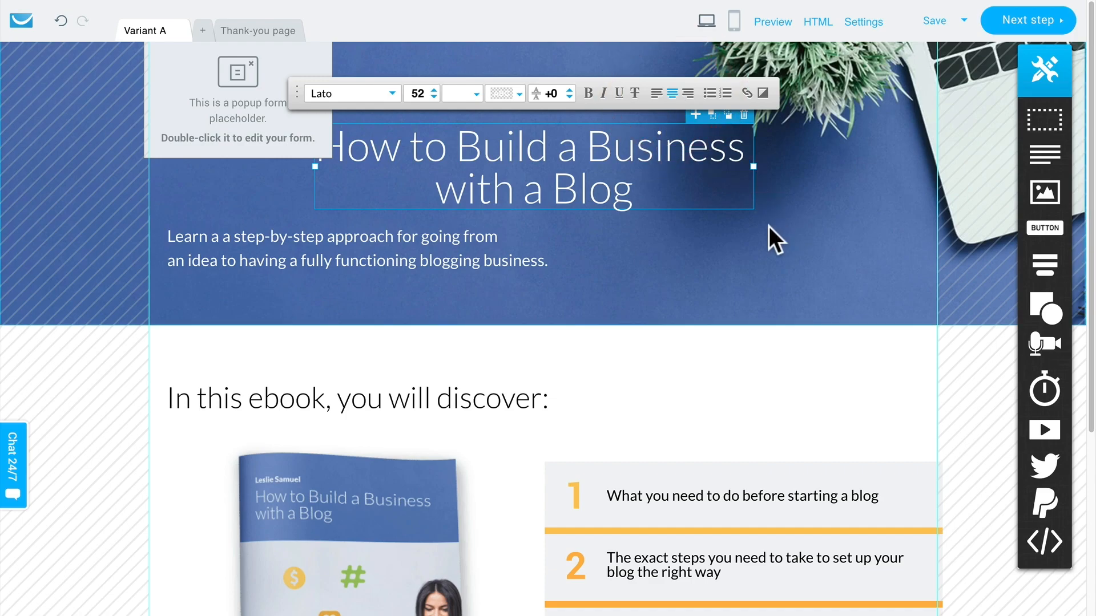
# Step: Open the image library to look for a replacement for the ebook cover picture
pyautogui.scroll(-4, 687, 293)
pyautogui.scroll(4, 685, 292)
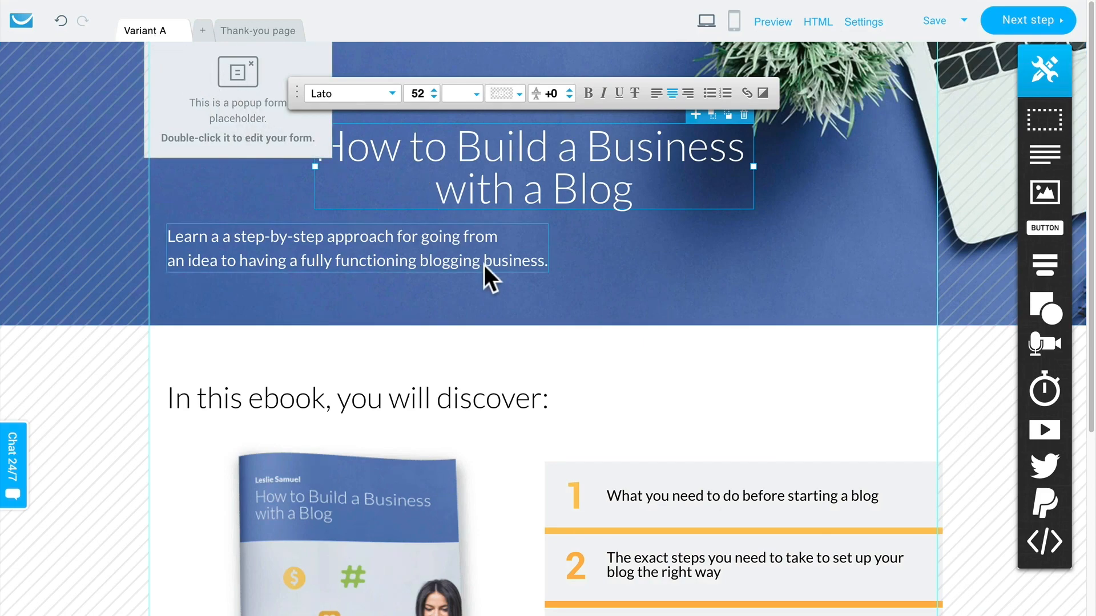
pyautogui.scroll(-2, 484, 265)
pyautogui.scroll(-5, 484, 265)
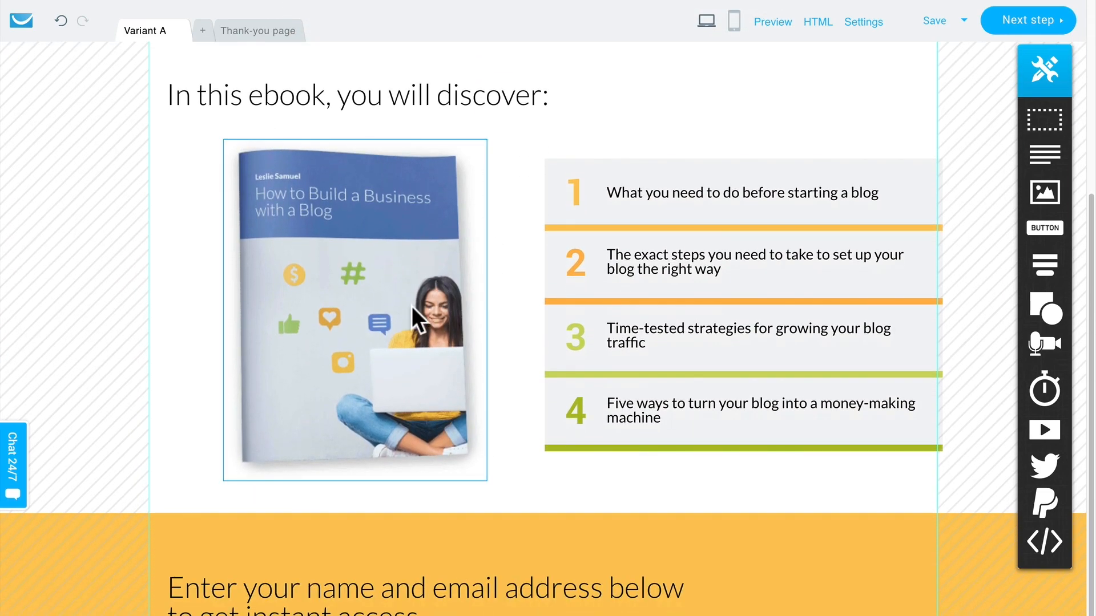
pyautogui.click(381, 313)
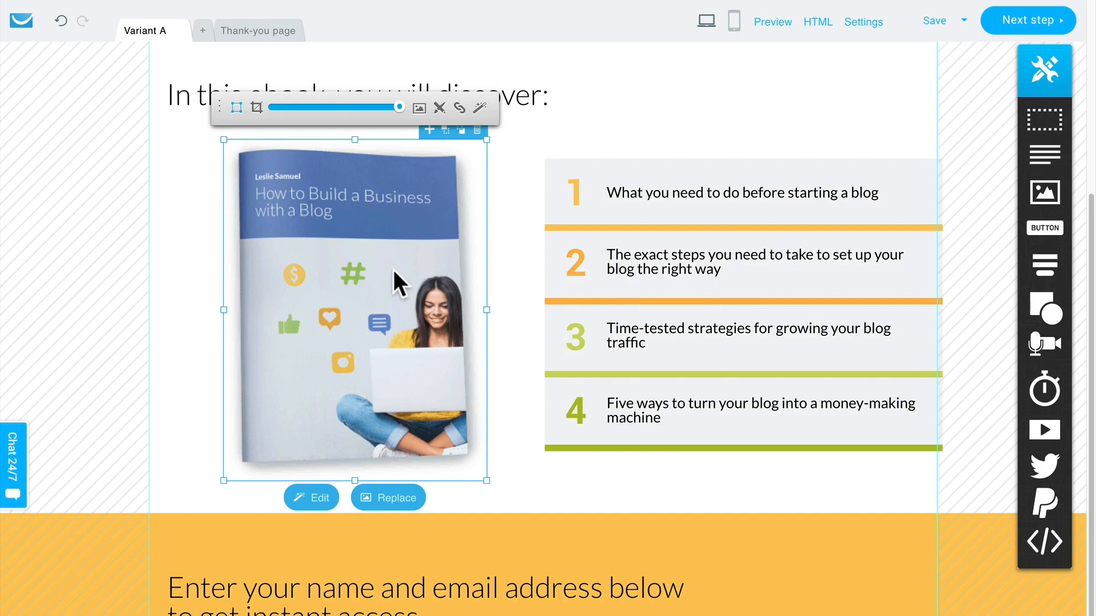
pyautogui.click(385, 506)
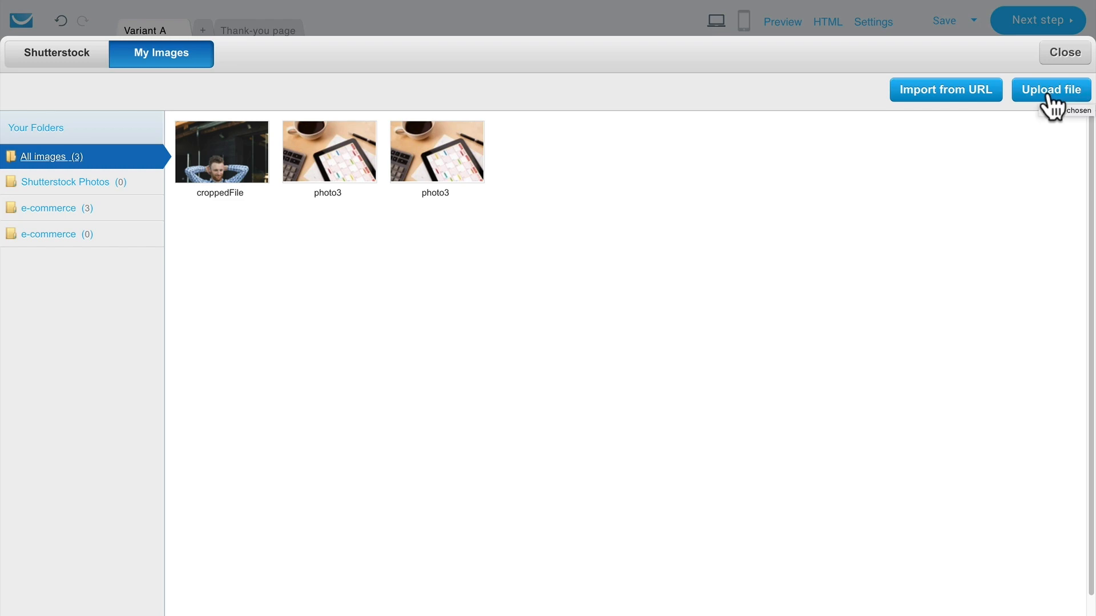
# Step: Search the Shutterstock images for "laptop" and close the library without choosing a picture
pyautogui.click(53, 51)
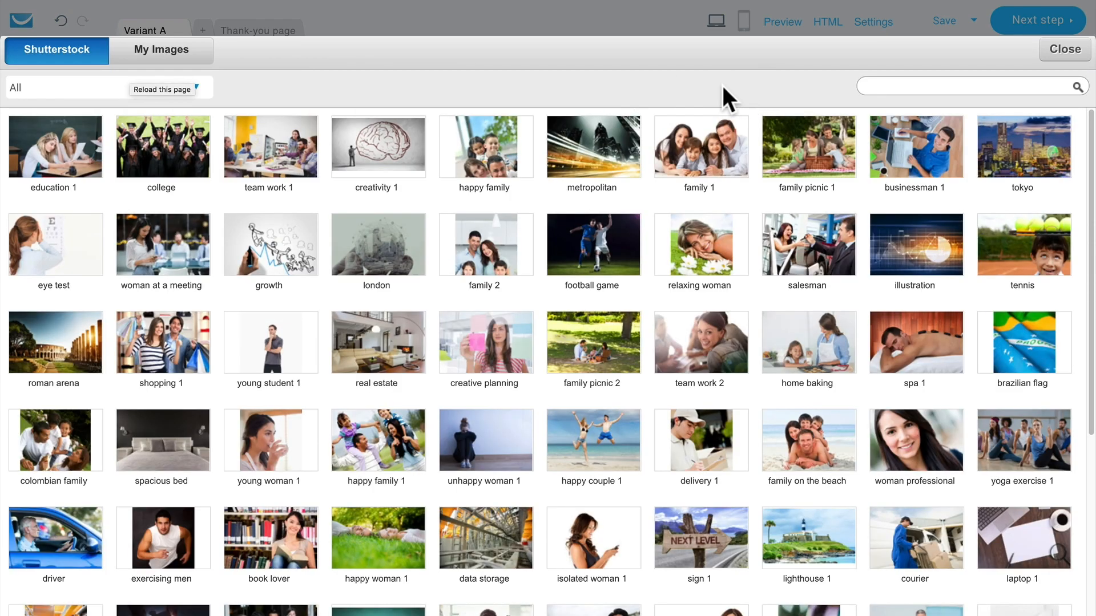
pyautogui.click(879, 87)
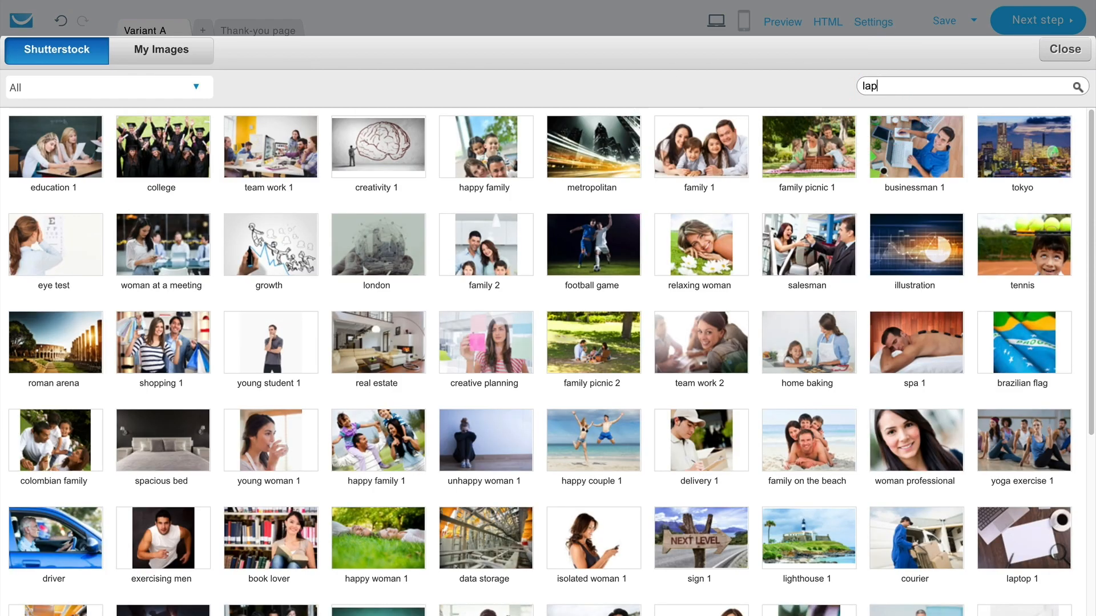
pyautogui.press('Return')
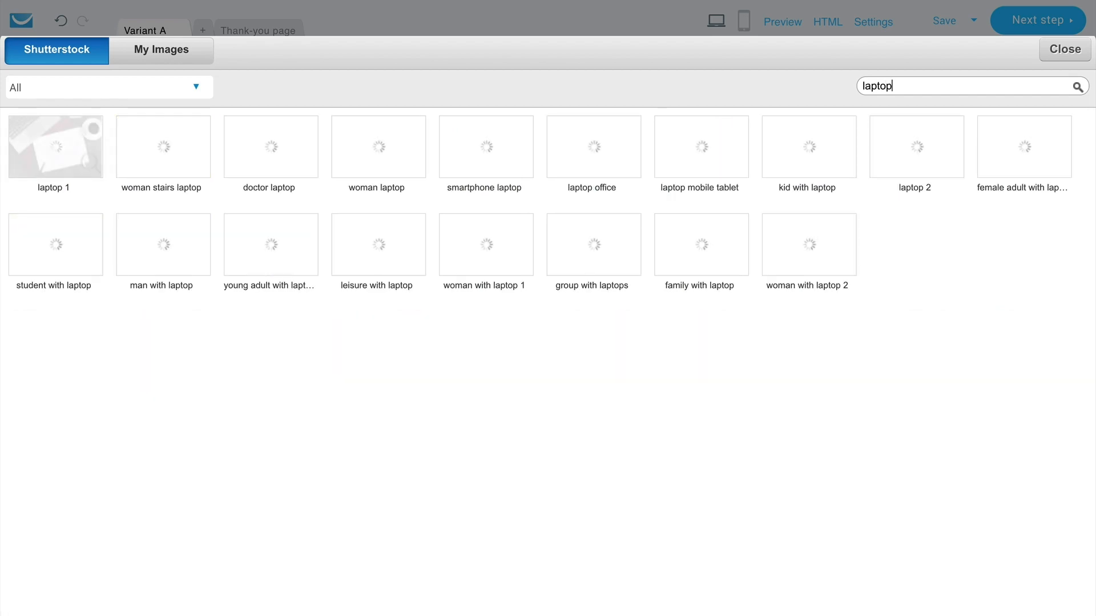
pyautogui.moveTo(625, 143)
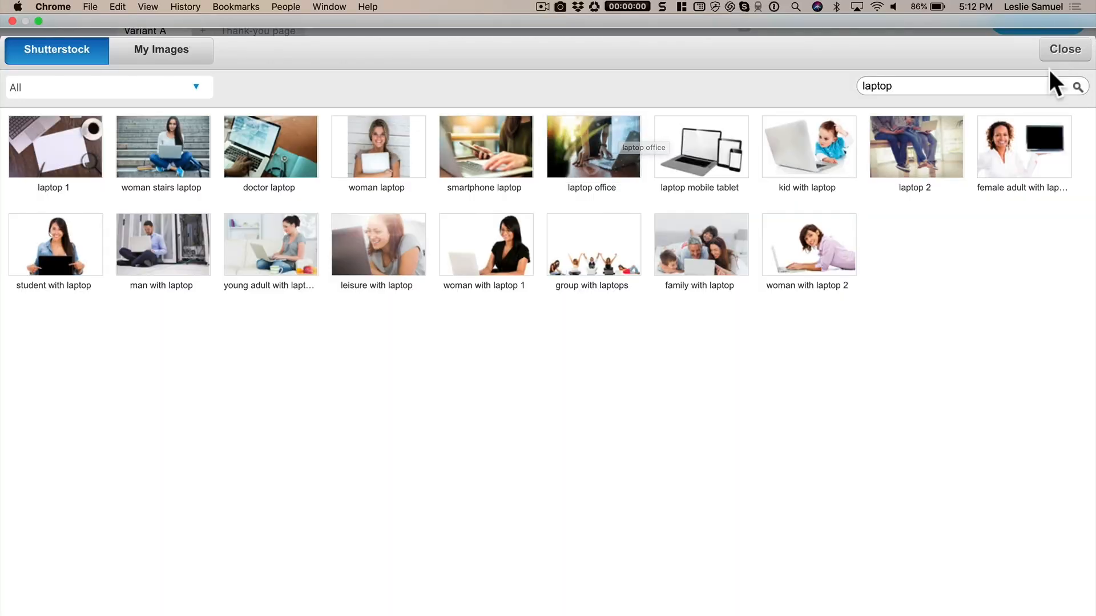
pyautogui.click(1056, 53)
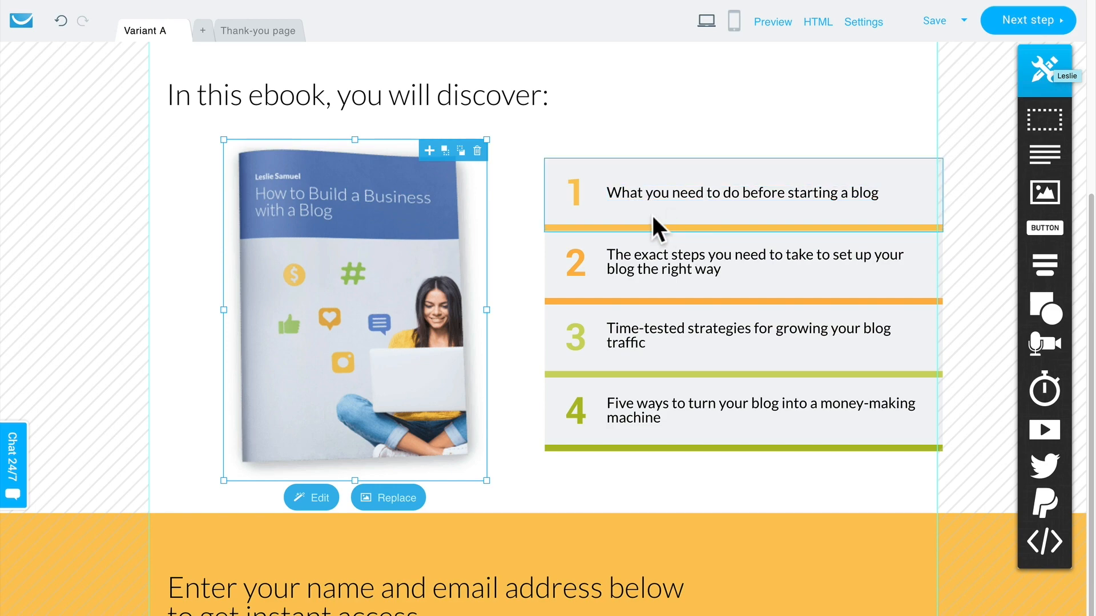
# Step: Select the text of the first ebook list item and look over the signup section further down the page
pyautogui.click(667, 200)
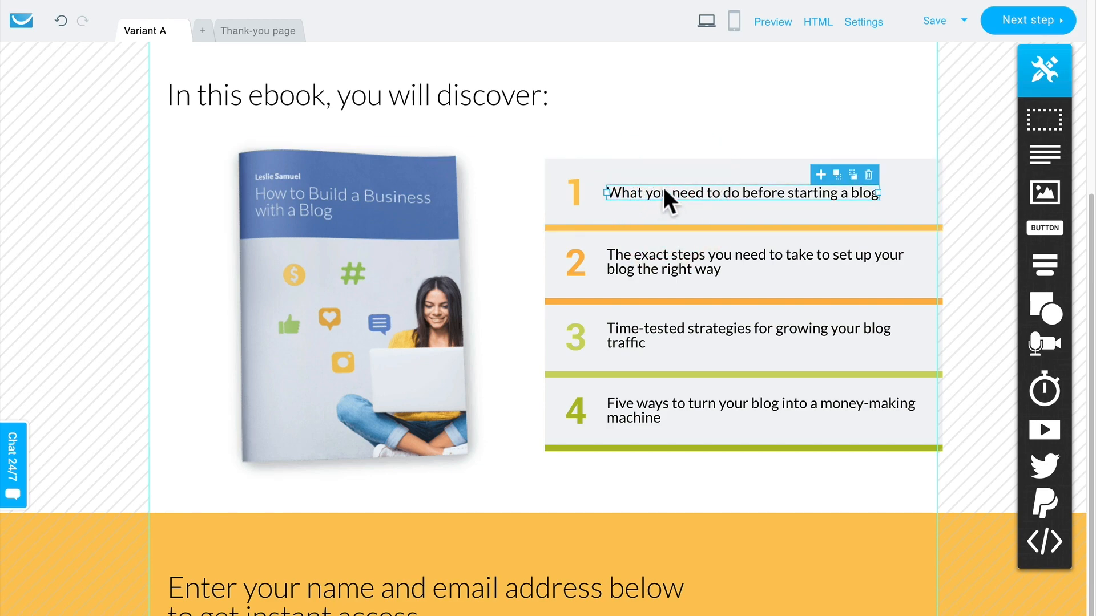
pyautogui.scroll(-2, 591, 286)
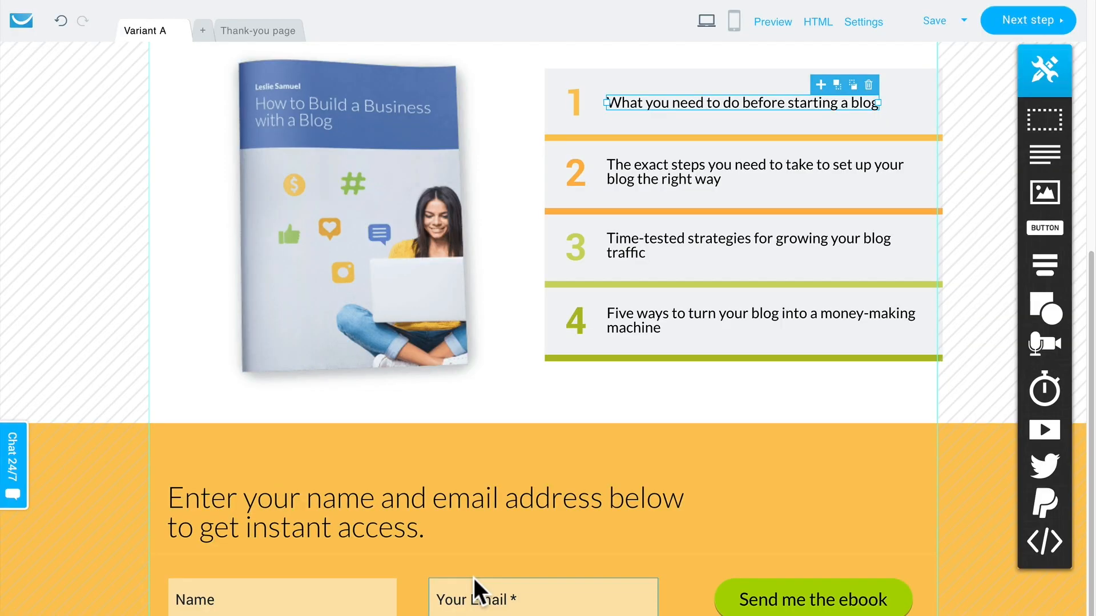
pyautogui.scroll(7, 473, 576)
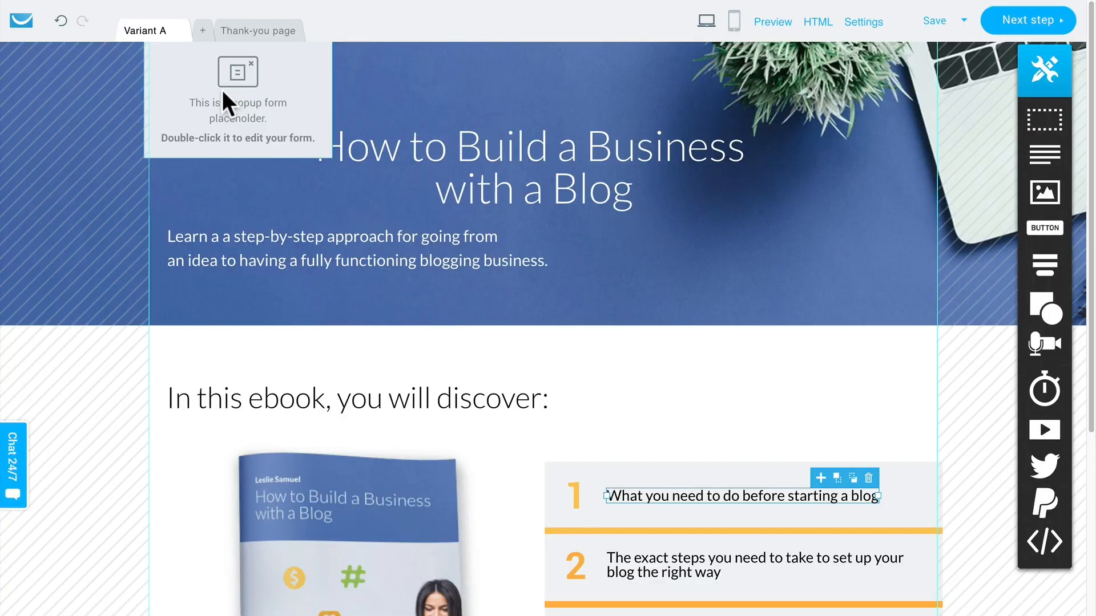
# Step: Open the popup form placeholder for editing and review the exit popup's text, fields and display settings
pyautogui.doubleClick(227, 95)
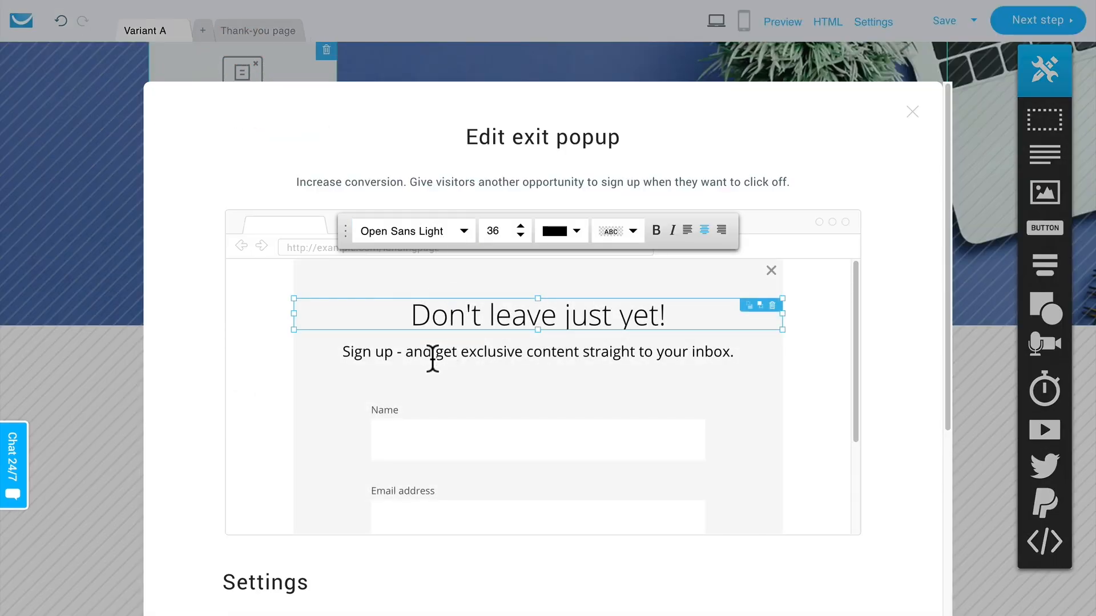
pyautogui.scroll(-1, 432, 359)
pyautogui.scroll(-1, 433, 358)
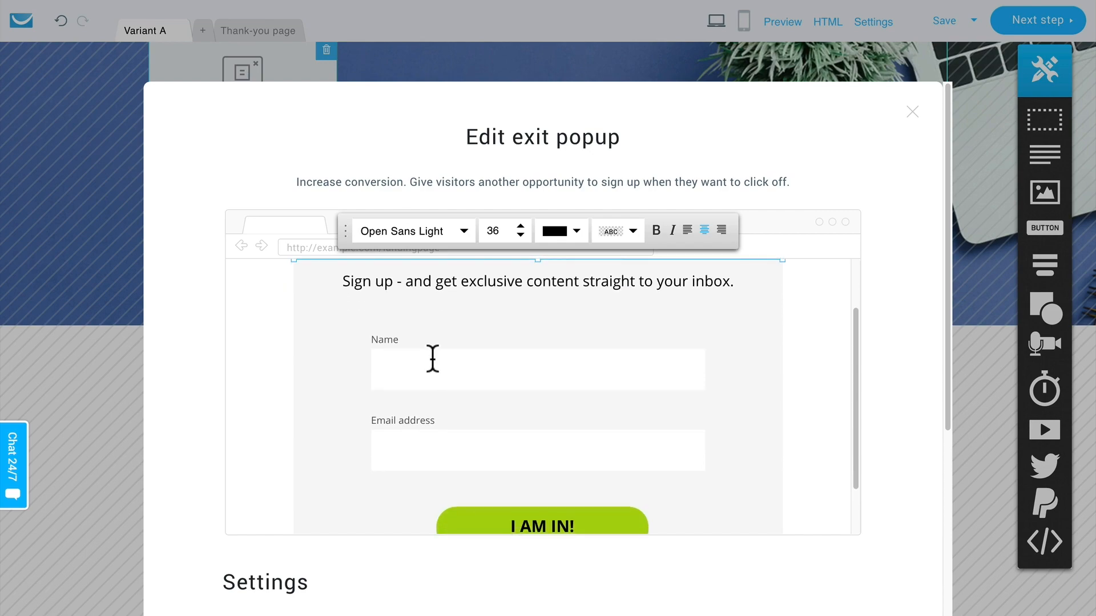
pyautogui.scroll(1, 432, 359)
pyautogui.click(478, 286)
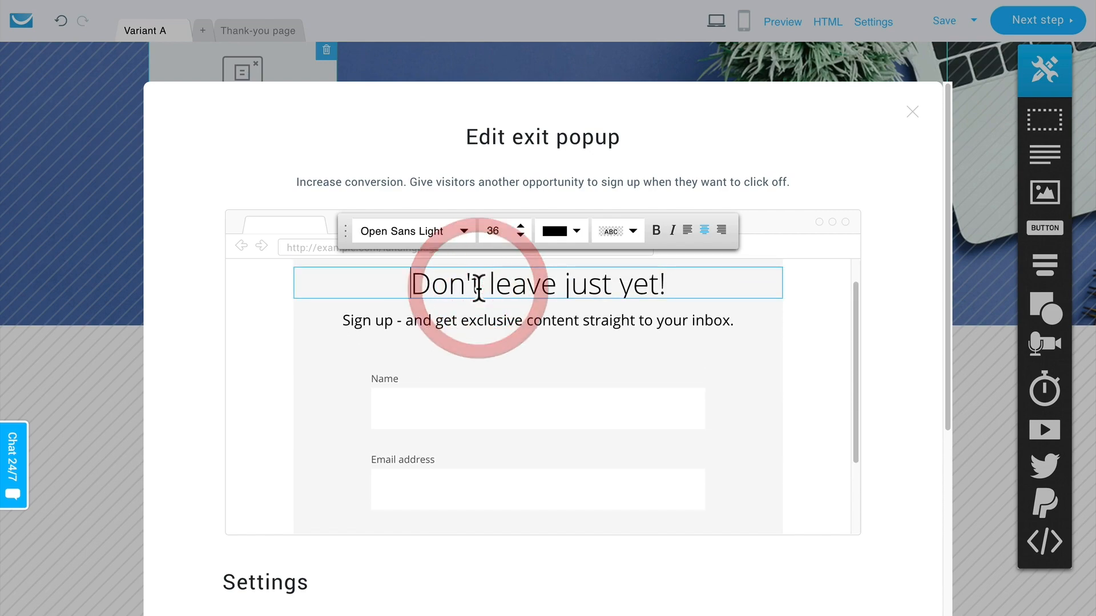
pyautogui.scroll(-4, 906, 259)
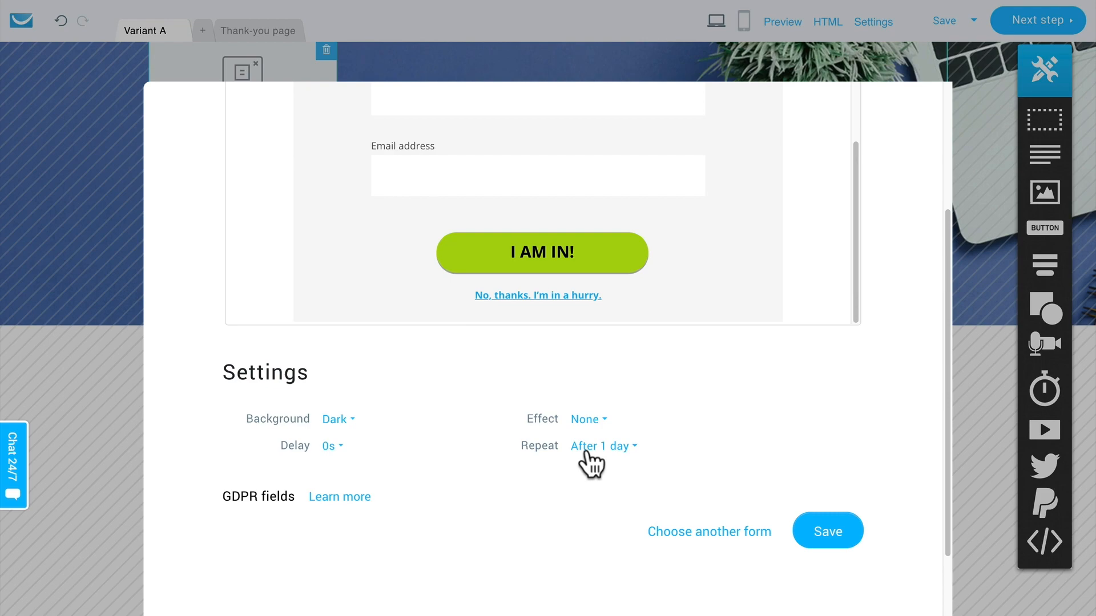
pyautogui.click(588, 448)
pyautogui.scroll(-2, 582, 462)
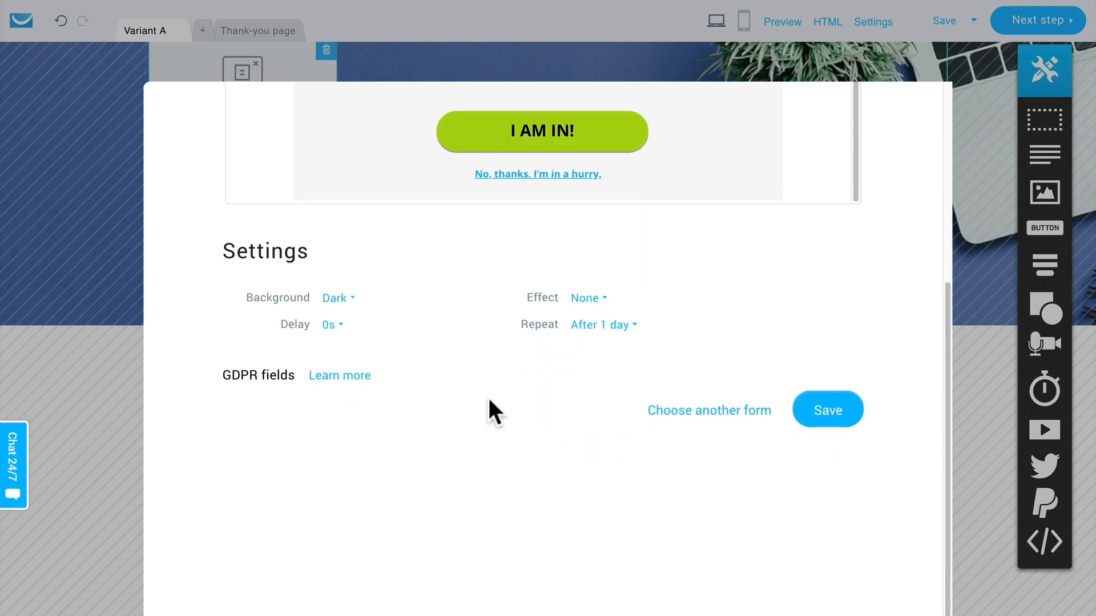
pyautogui.scroll(1, 487, 396)
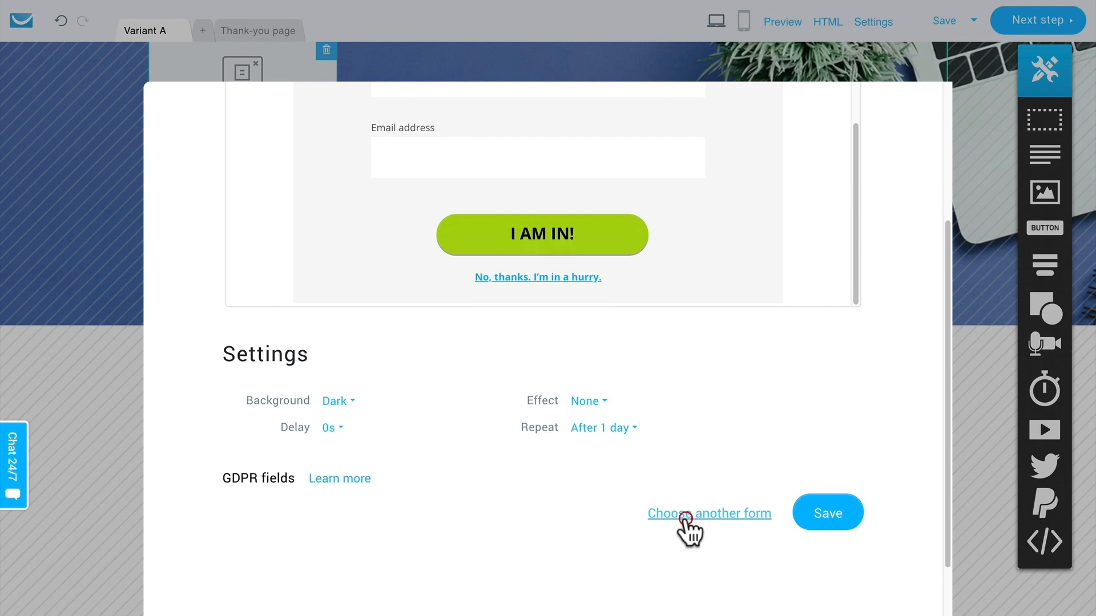
# Step: View the other available form types, choose Exit popup again and save the form
pyautogui.click(685, 516)
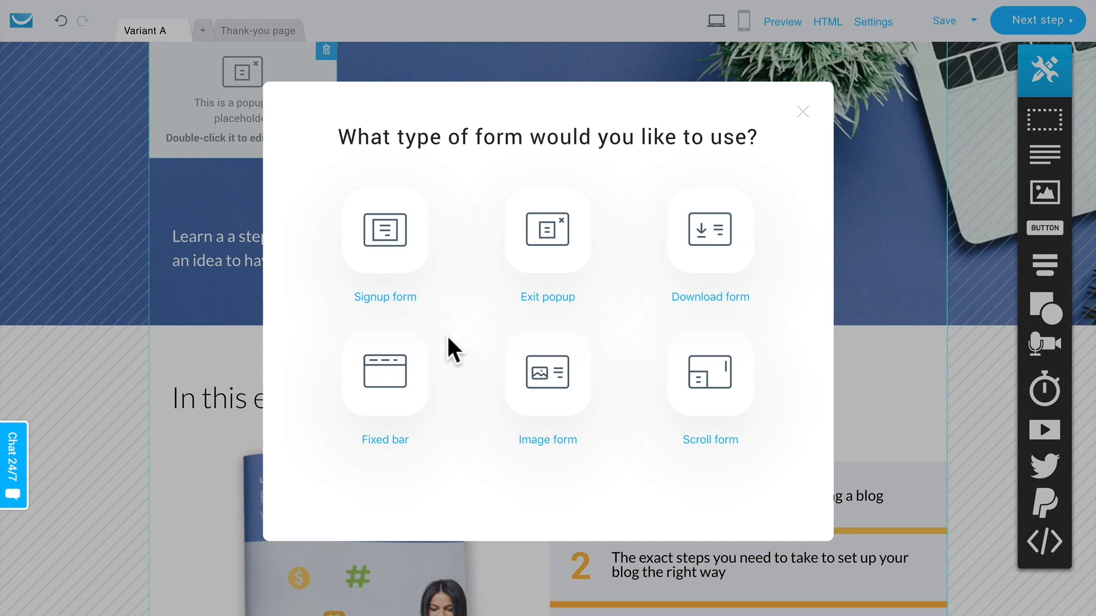
pyautogui.click(646, 443)
pyautogui.click(545, 231)
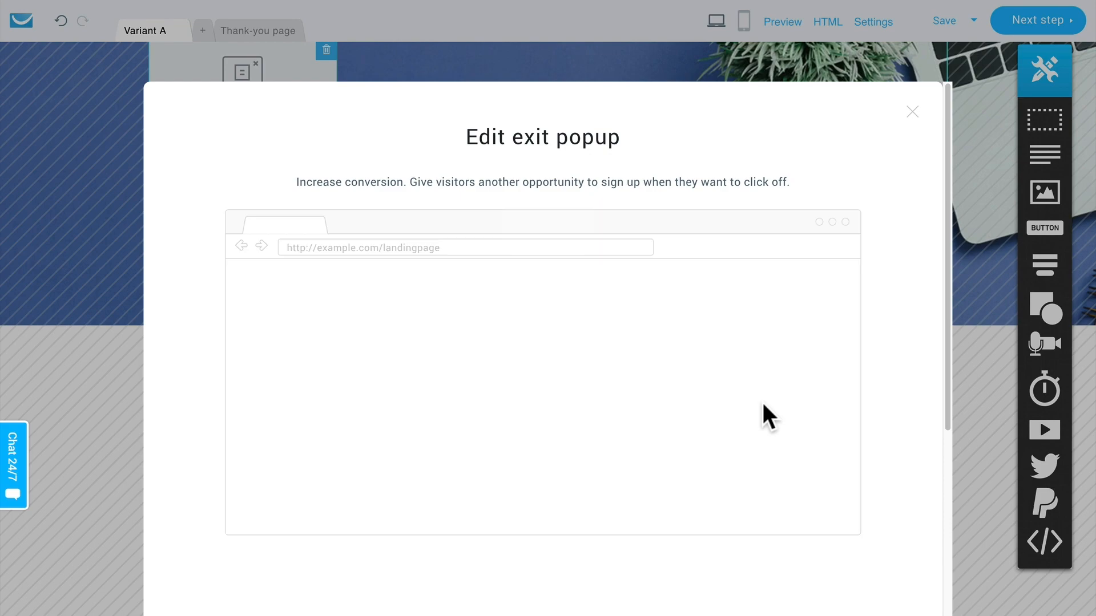
pyautogui.scroll(-8, 852, 436)
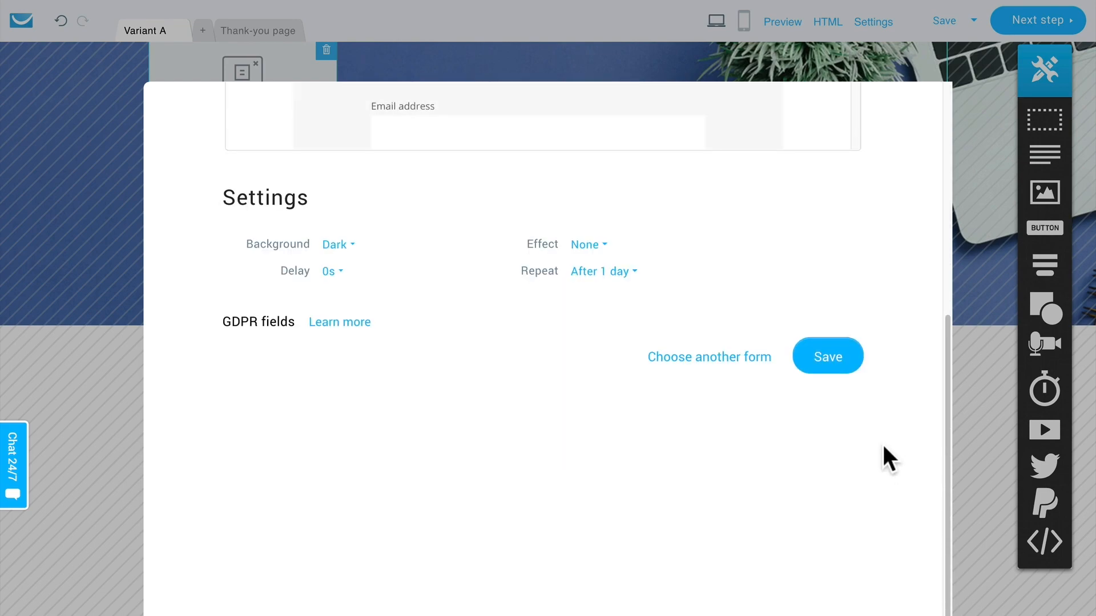
pyautogui.click(827, 365)
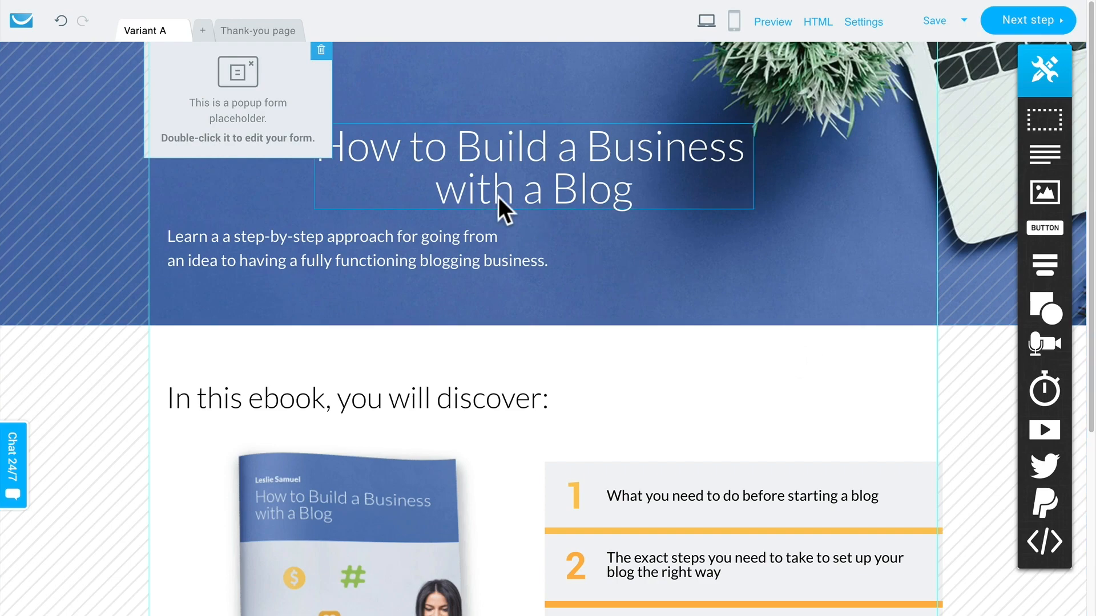
# Step: Switch to the thank-you page and open its "Thanks for signing up!" heading for text editing
pyautogui.click(262, 34)
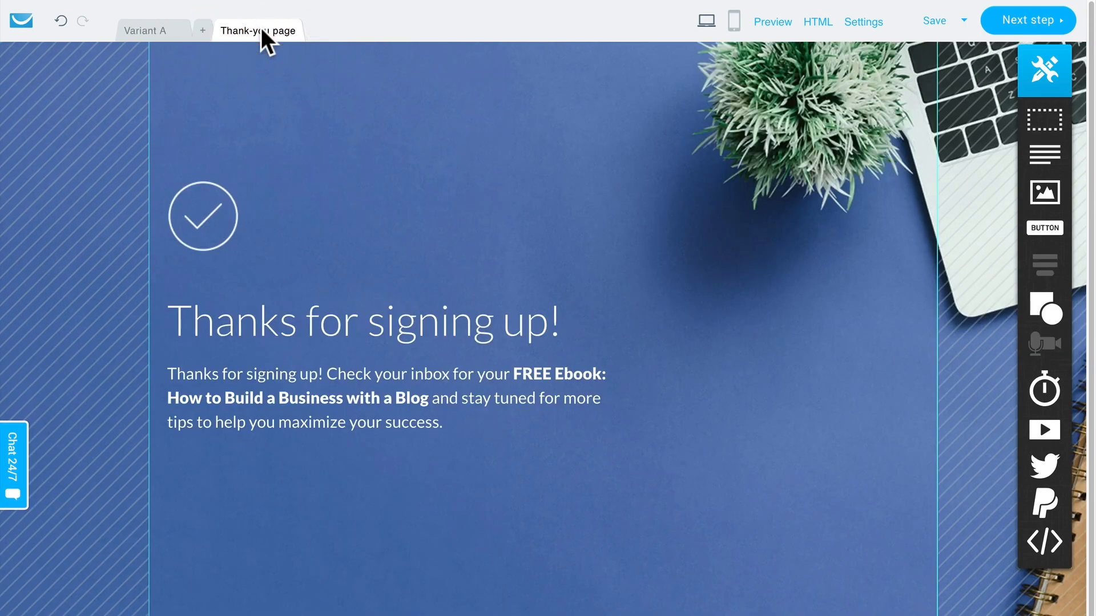
pyautogui.click(289, 314)
pyautogui.doubleClick(289, 312)
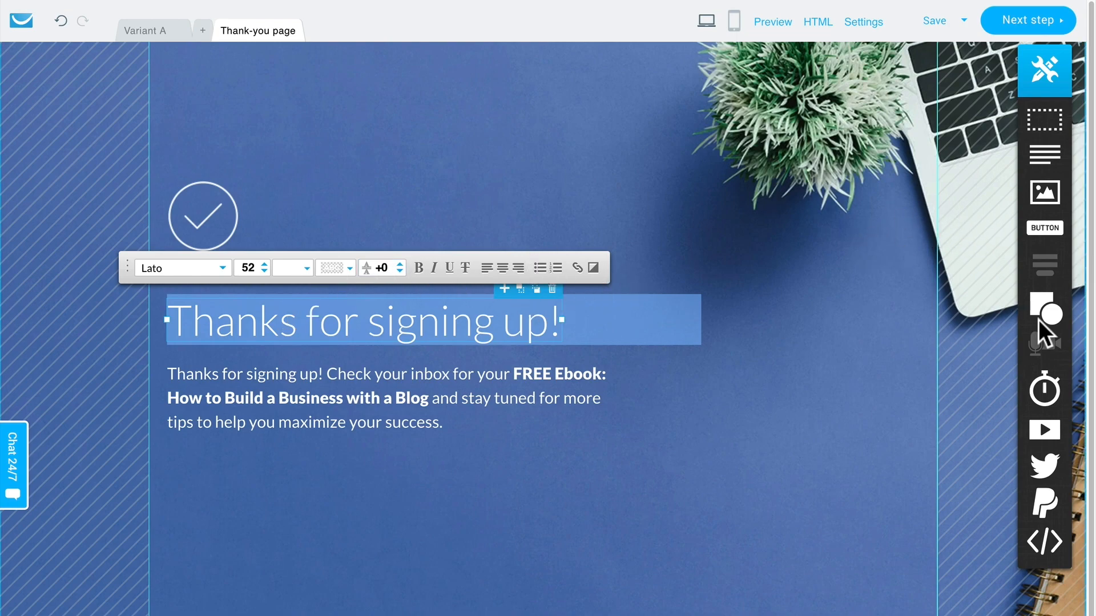
# Step: Add a countdown timer below the thank-you page text, ending May 15, 2019 5:00 AM, and save it
pyautogui.moveTo(1044, 391); pyautogui.dragTo(543, 516)
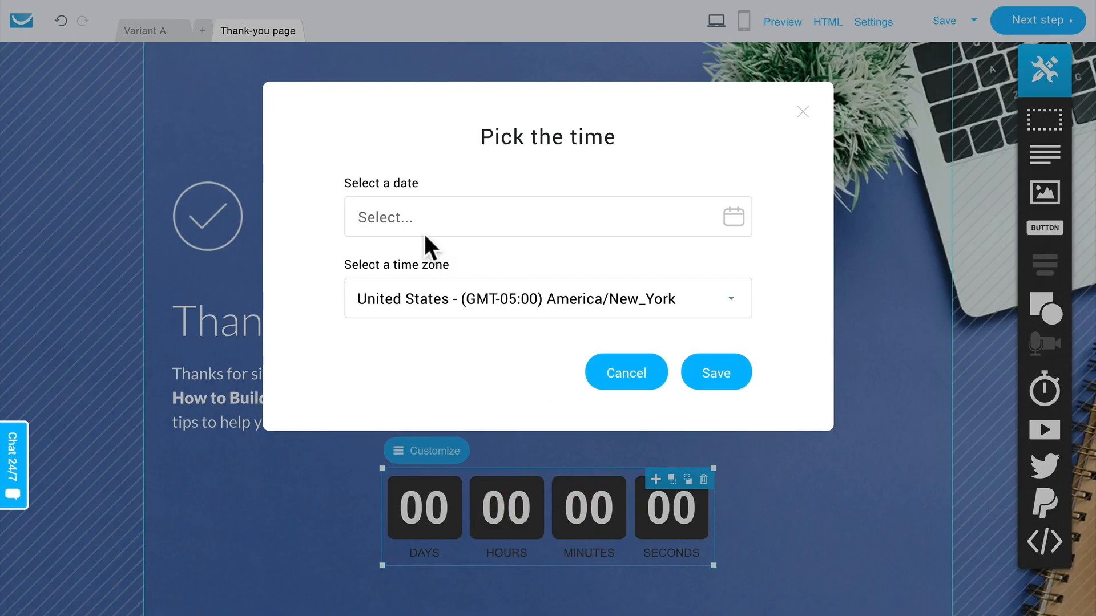
pyautogui.click(486, 216)
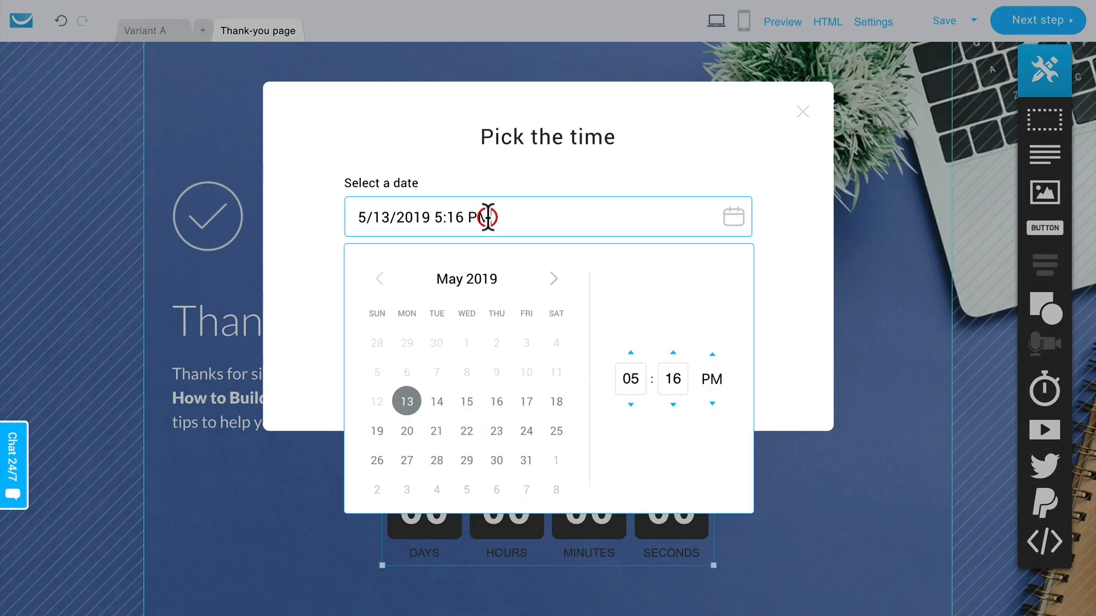
pyautogui.click(465, 401)
pyautogui.click(641, 380)
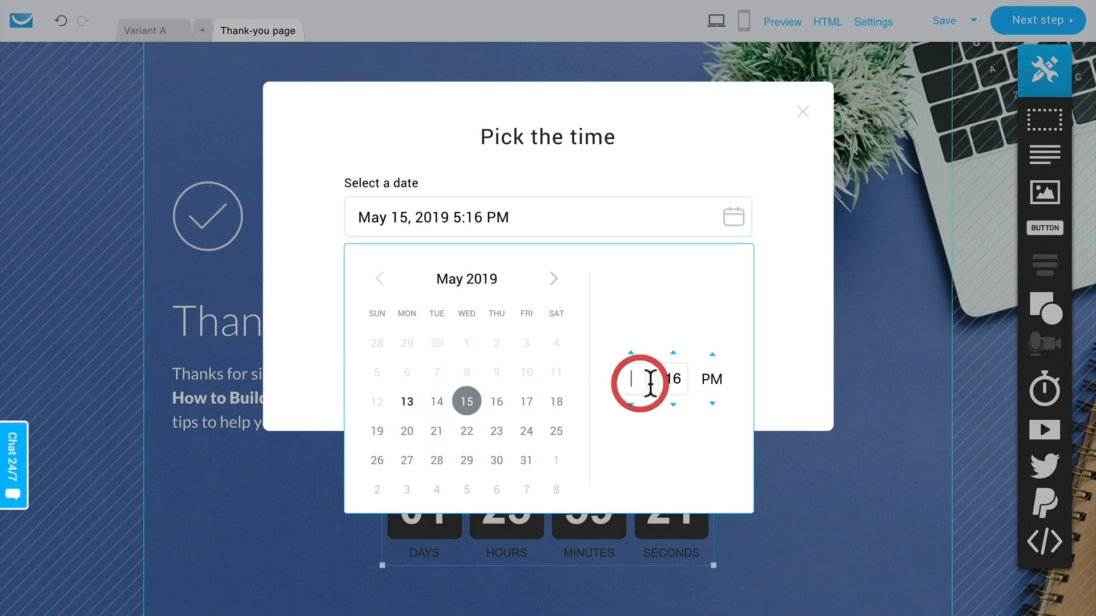
pyautogui.write('05')
pyautogui.press('Tab')
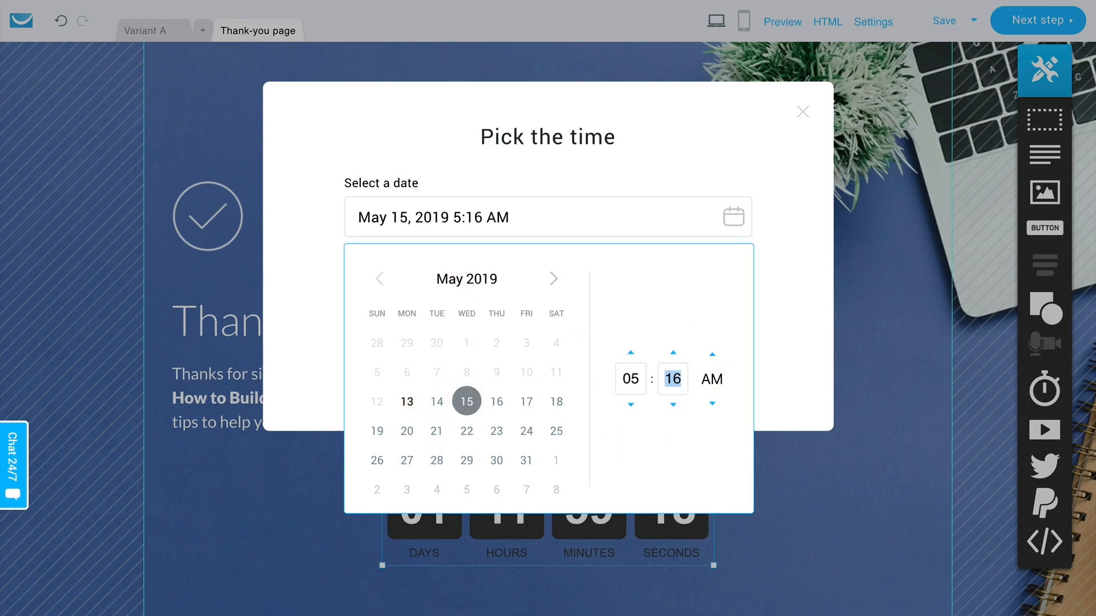
pyautogui.write('00')
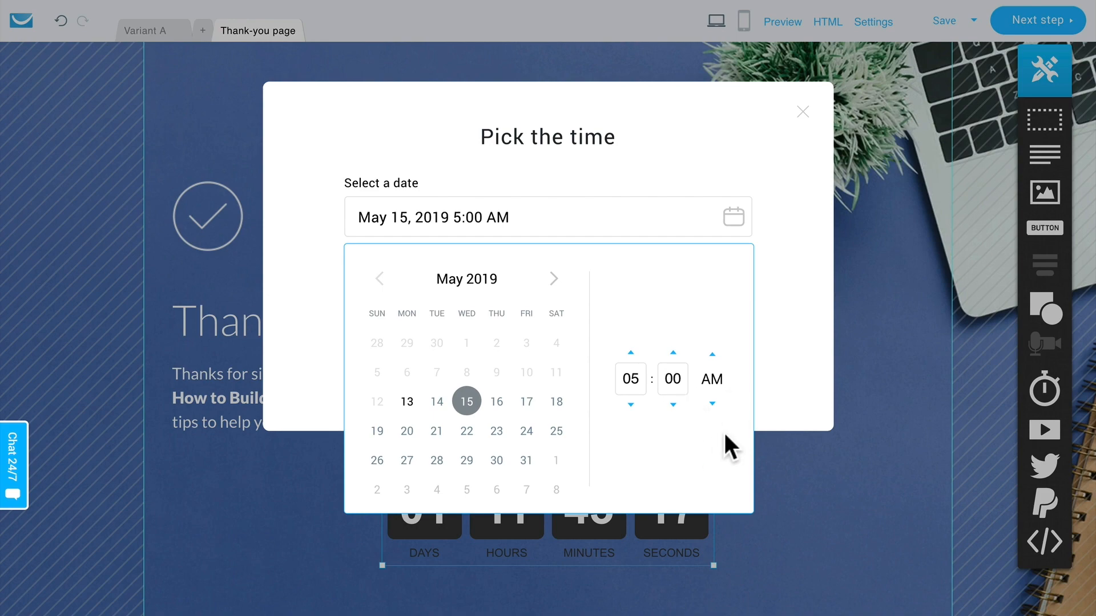
pyautogui.click(796, 364)
pyautogui.click(721, 371)
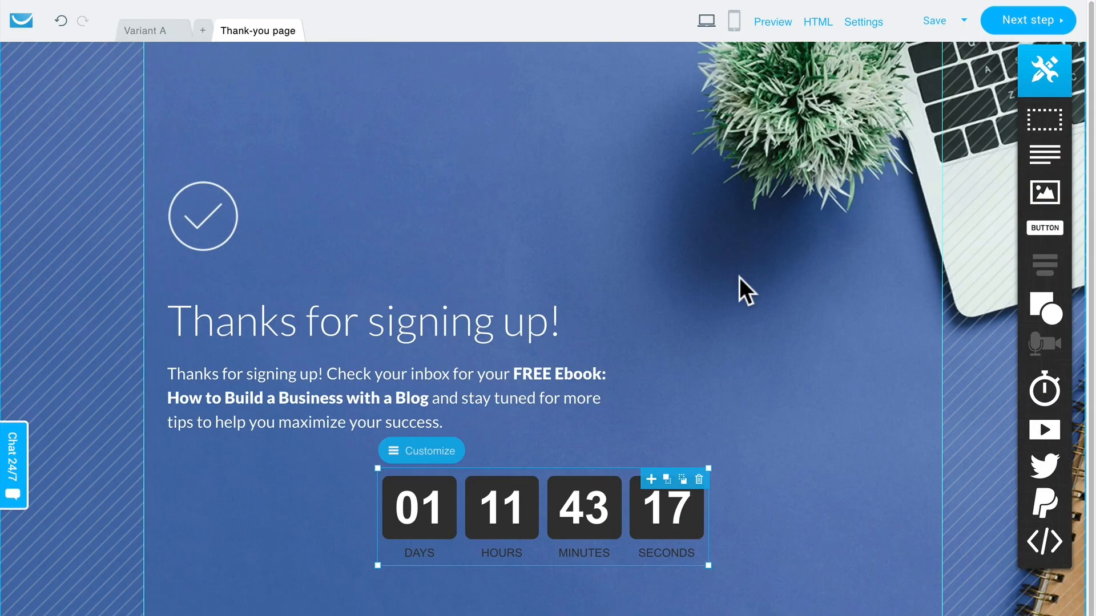
# Step: Create the mobile version of the thank-you page, and do the same for Variant A
pyautogui.click(735, 24)
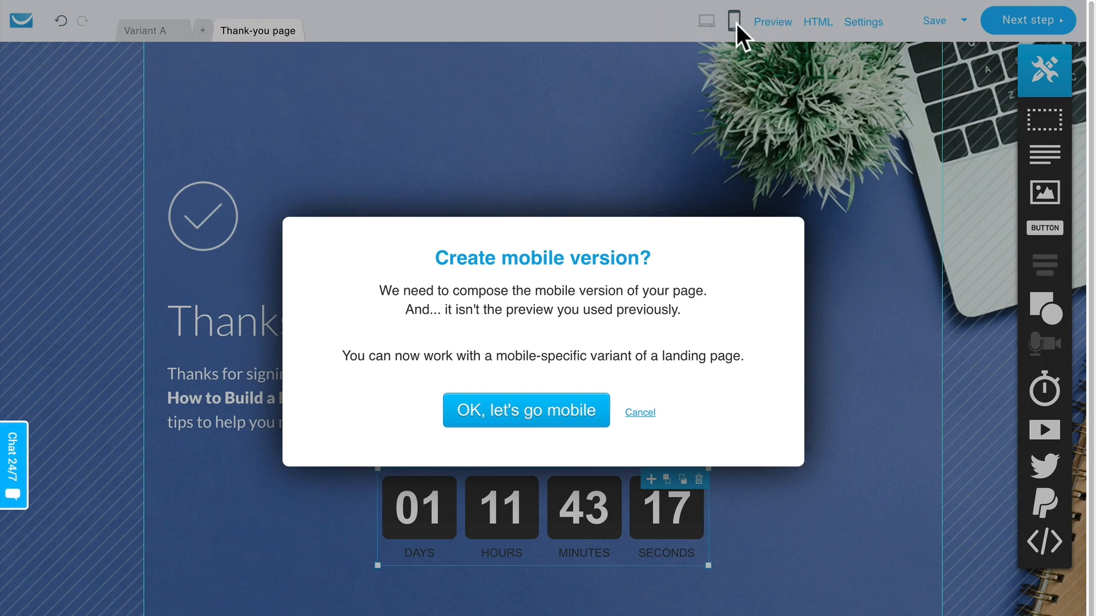
pyautogui.click(510, 425)
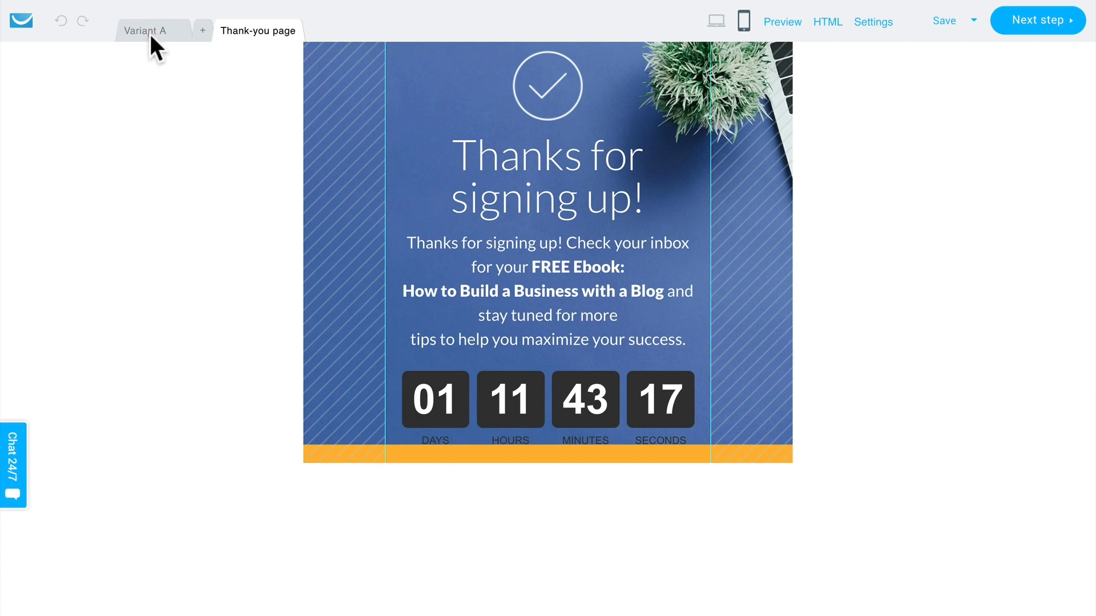
pyautogui.click(149, 32)
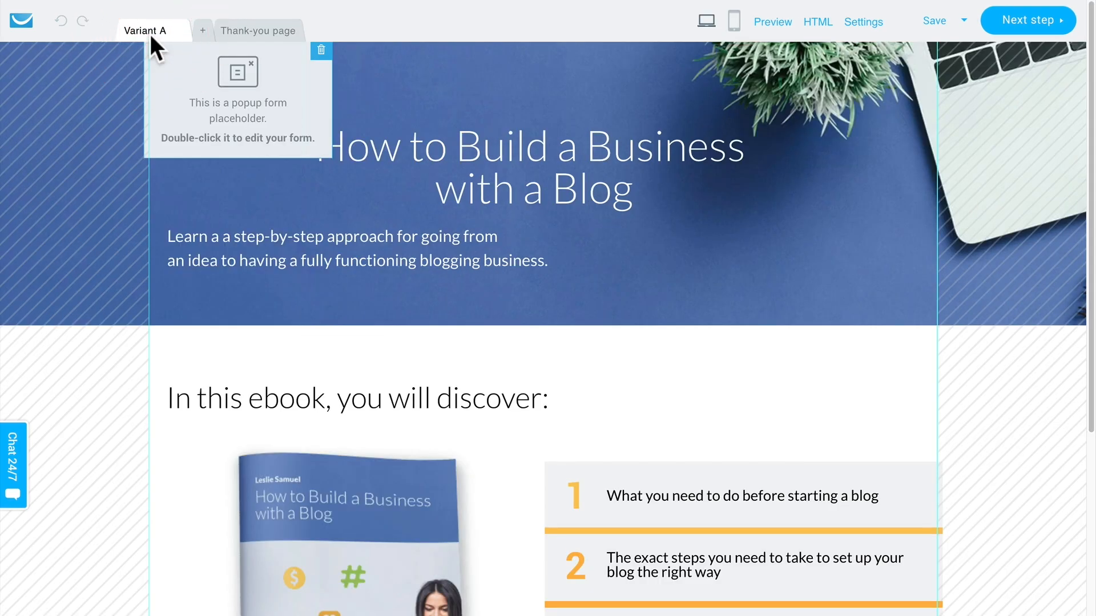
pyautogui.click(734, 26)
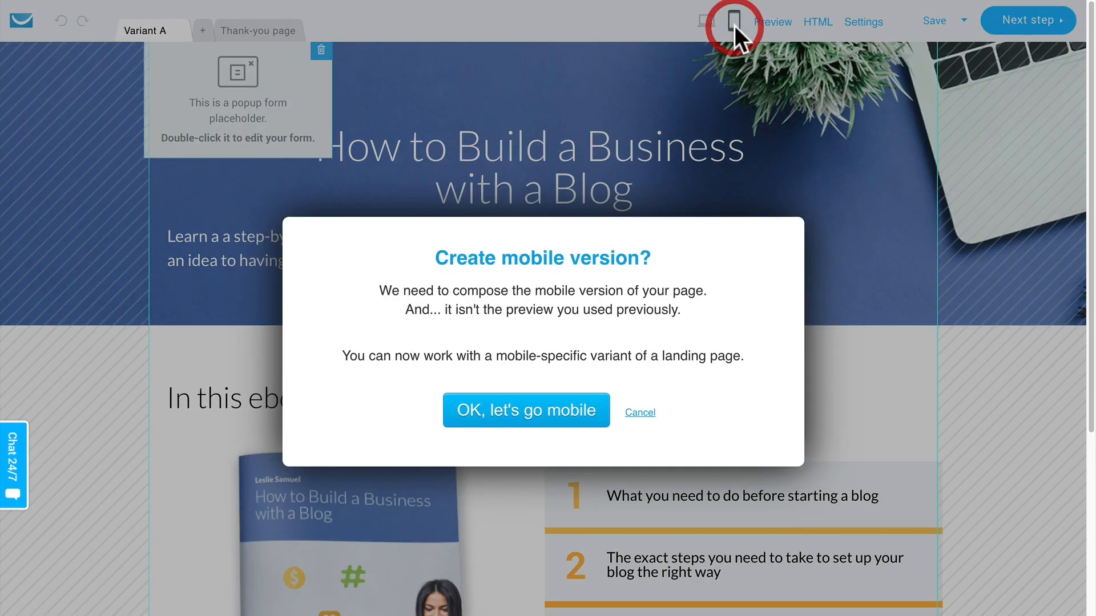
pyautogui.click(526, 397)
# Step: Look over Variant A's mobile layout and select its "In this ebook, you will discover:" heading
pyautogui.scroll(-15, 526, 396)
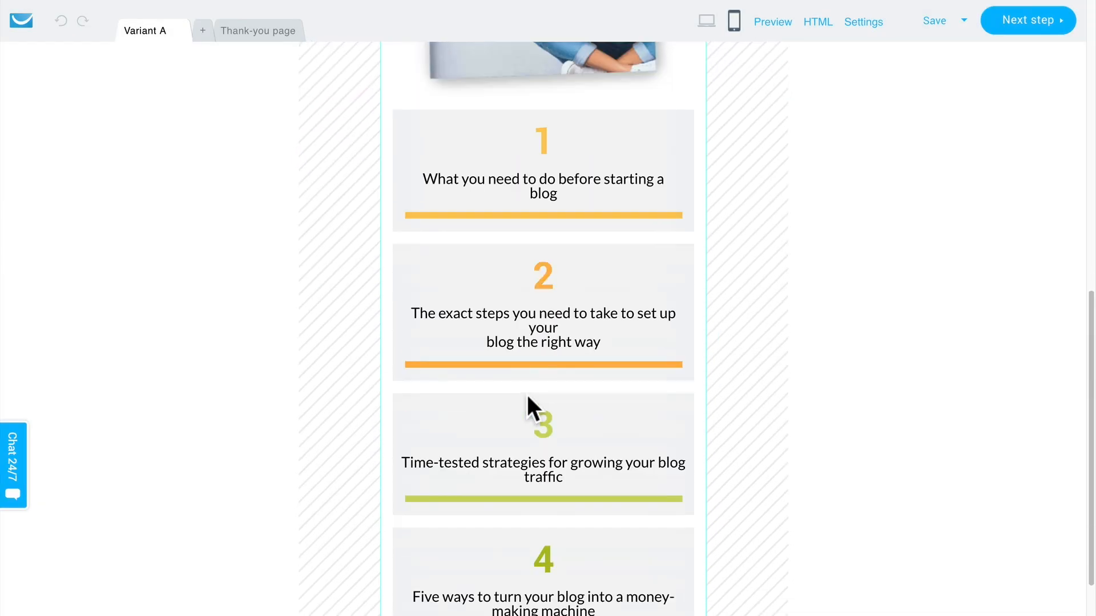
pyautogui.scroll(11, 526, 396)
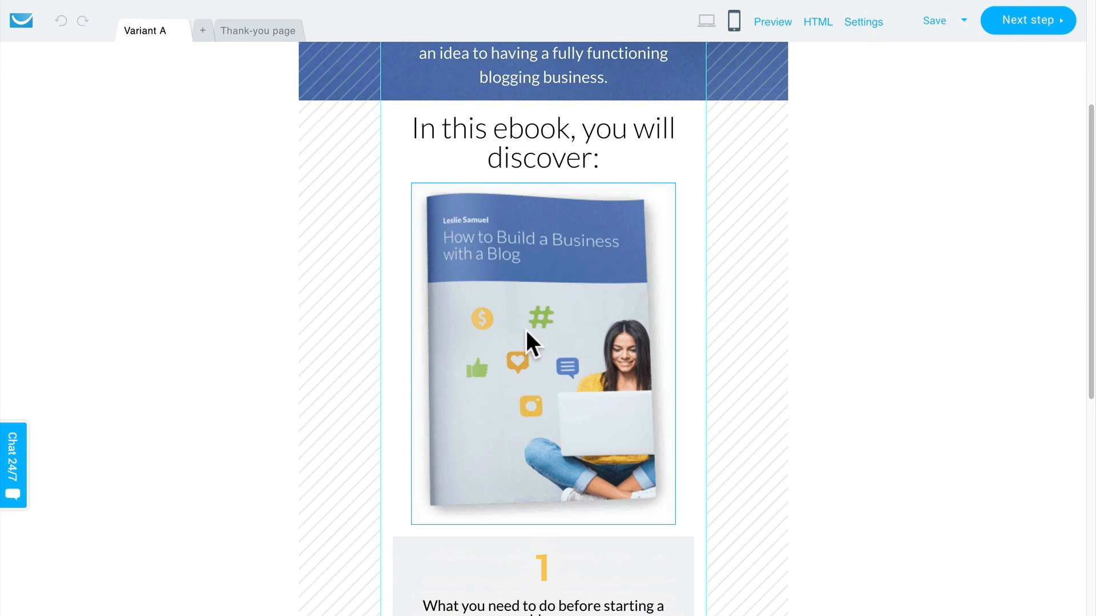
pyautogui.click(530, 155)
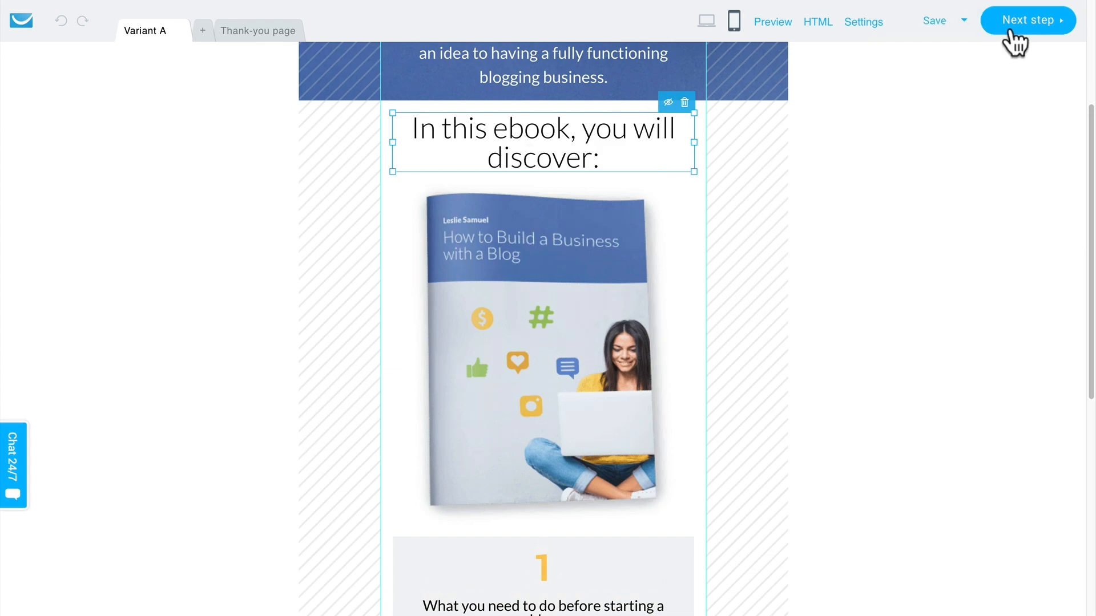
# Step: Continue to the signup page settings and set the page title to "Get my FREE Blogging ebook"
pyautogui.click(1009, 26)
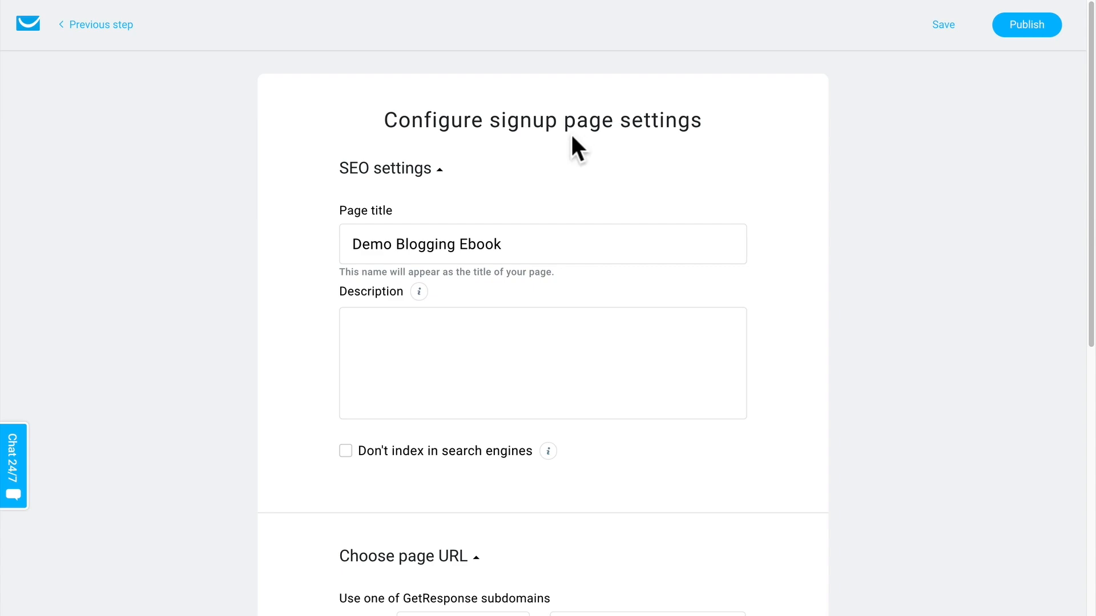
pyautogui.click(453, 245)
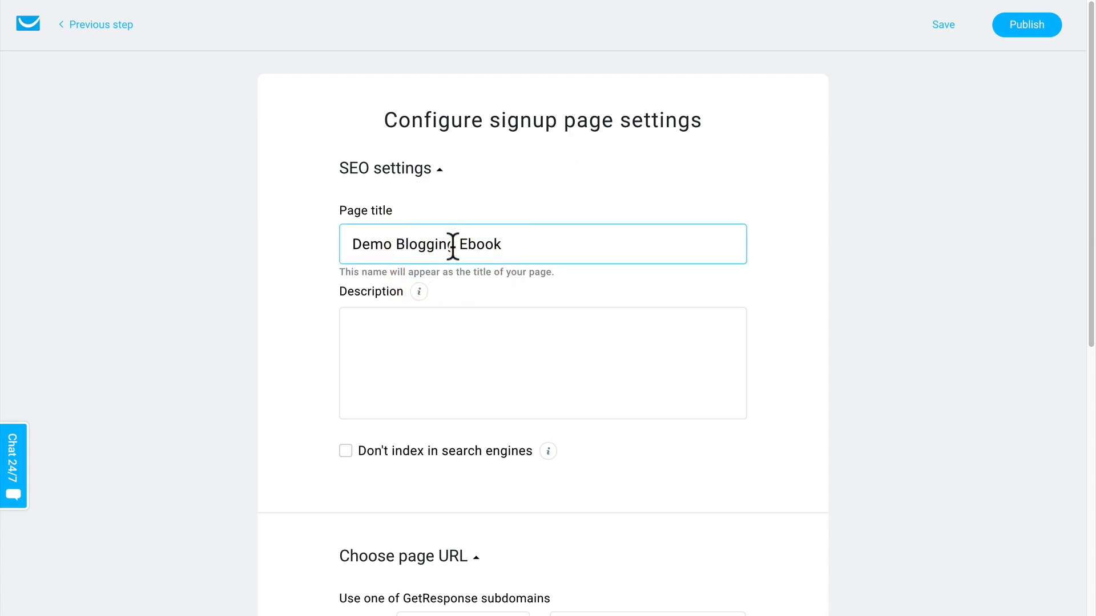
pyautogui.hotkey('ctrl', 'a')
pyautogui.write('Get')
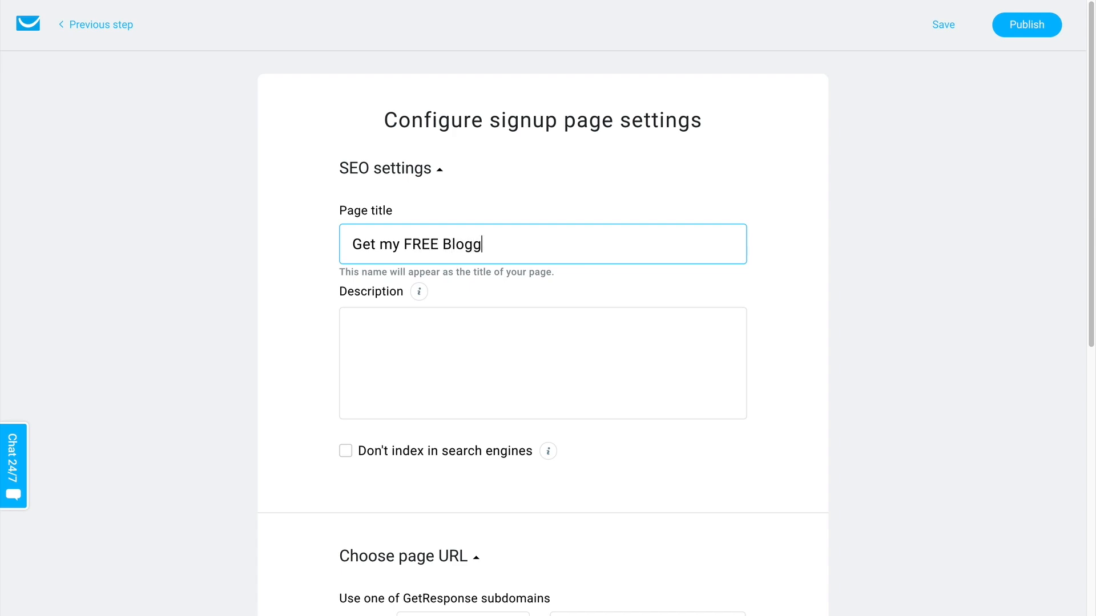
pyautogui.press('Tab')
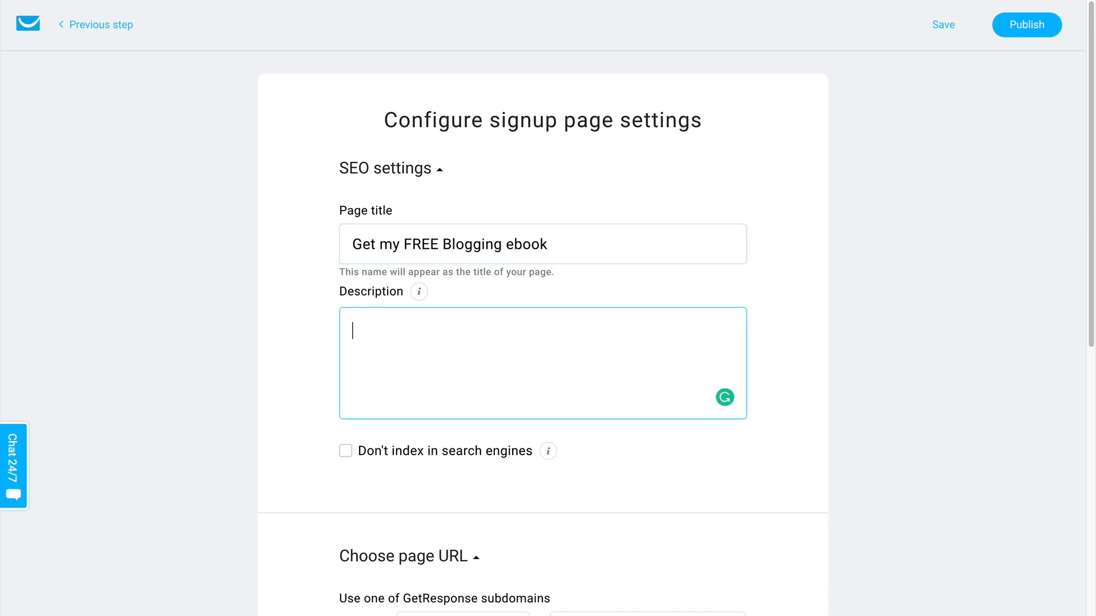
# Step: Enter the SEO description "Sign up below to get access to my free blogging ebook that will help you go from newbie to blogging pro."
pyautogui.write('Sign up below to get ac')
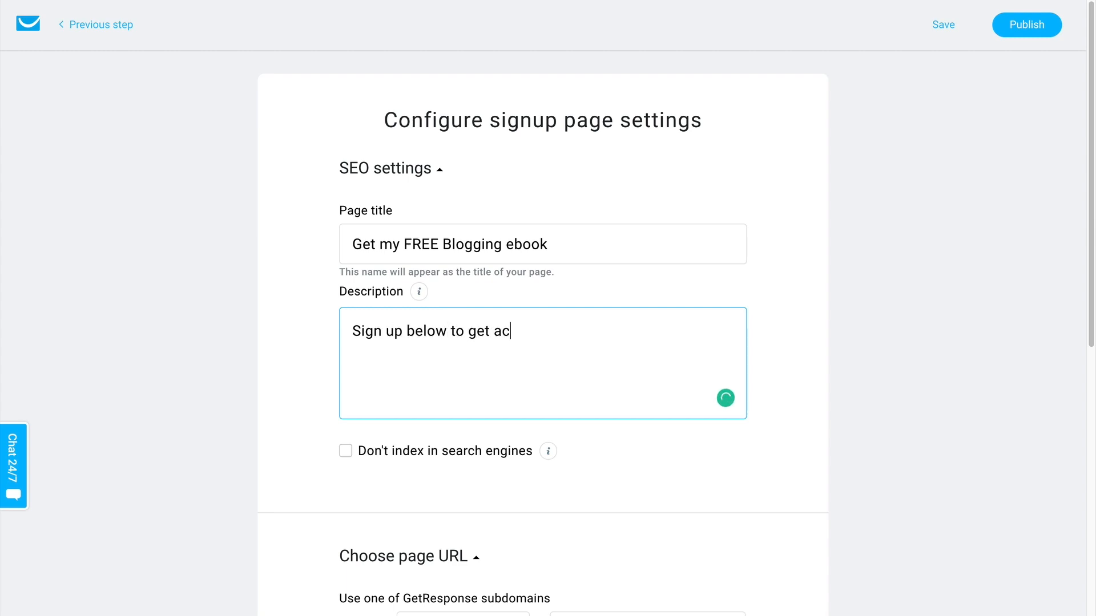
pyautogui.write('cess to my fre')
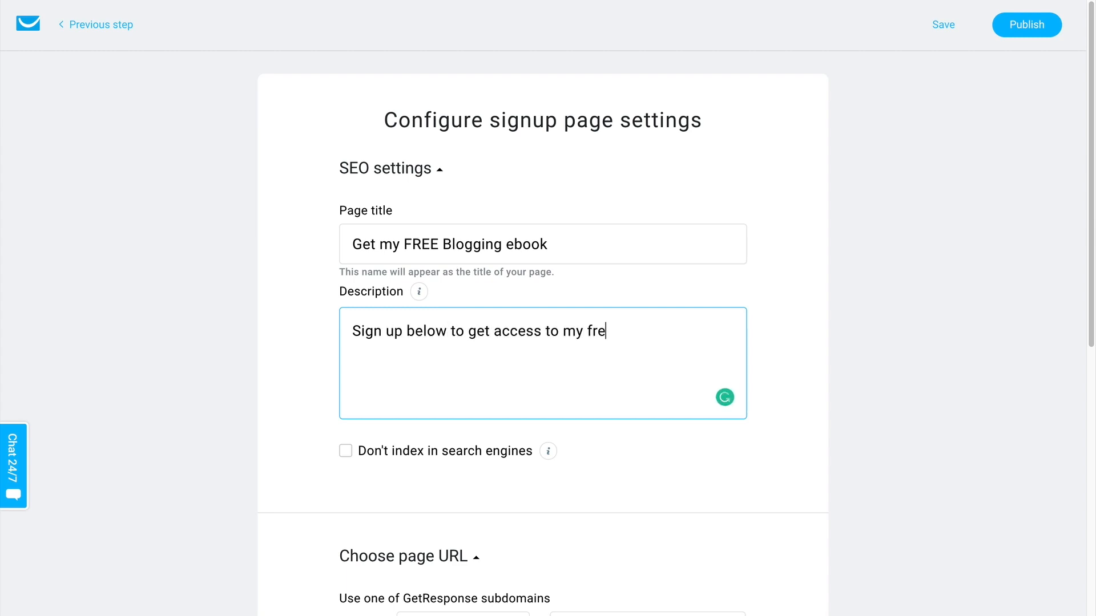
pyautogui.write('e blogging eboo')
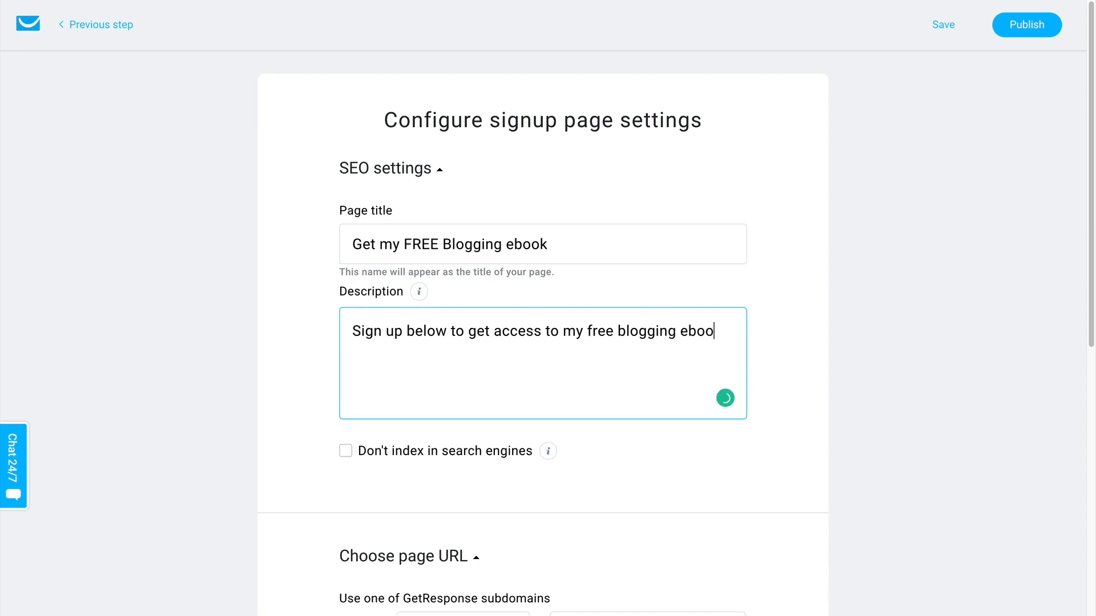
pyautogui.write('k that will help you')
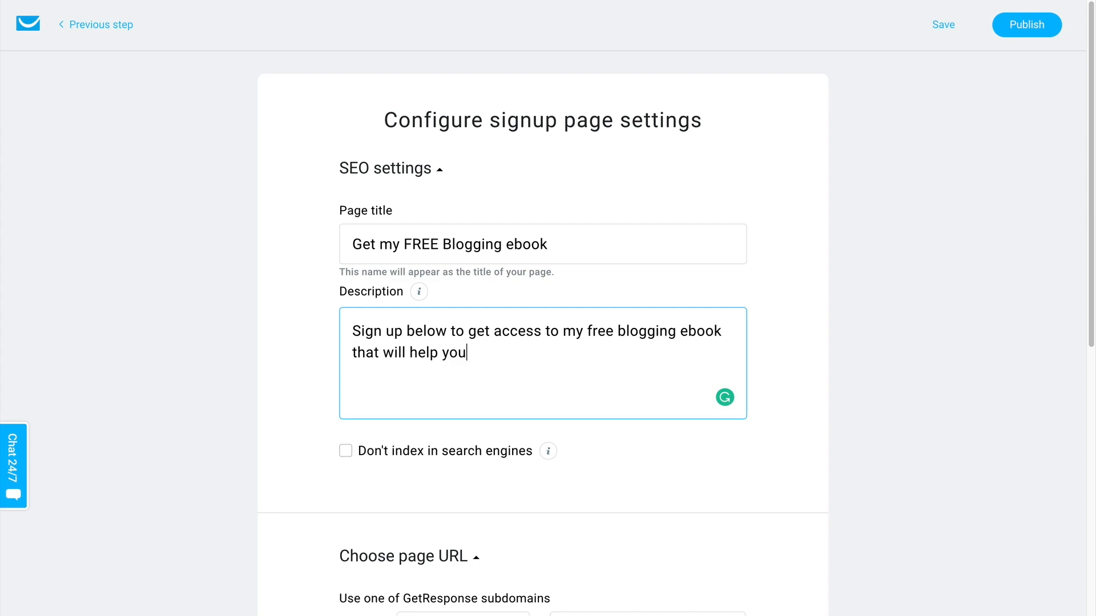
pyautogui.write(' go from new')
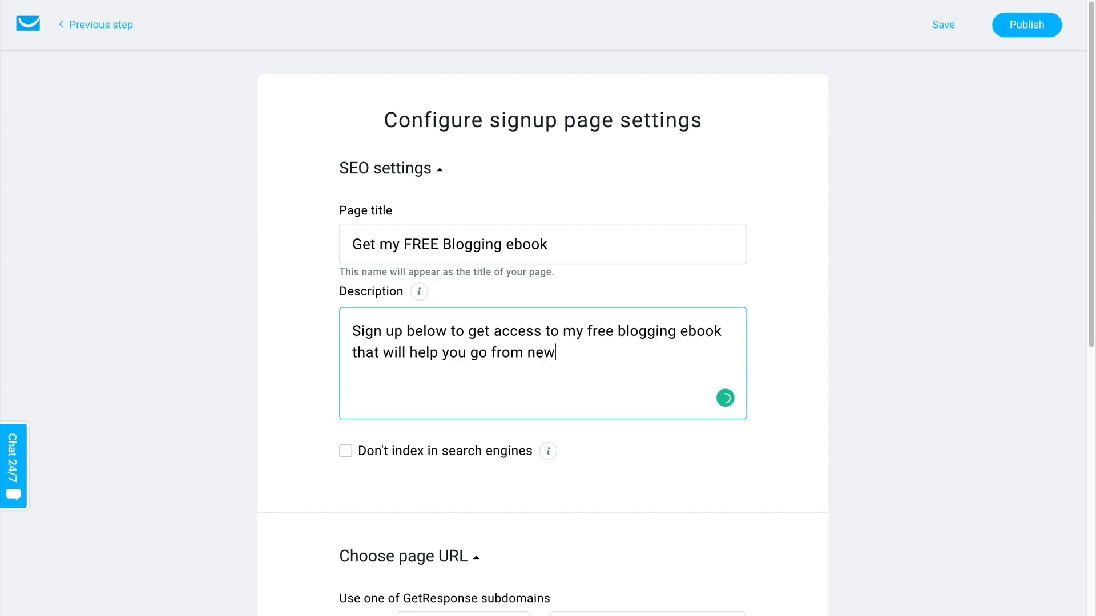
pyautogui.write('bie to bloggi')
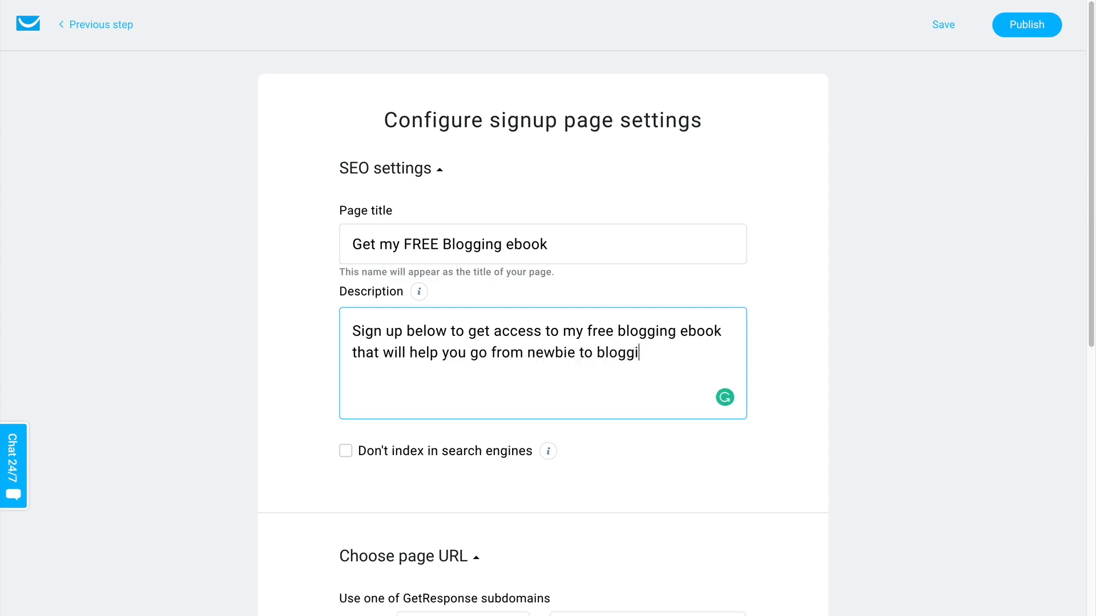
pyautogui.write('ng pro.')
# Step: Set the page URL's subdomain to demobloggingebook on gr8.com
pyautogui.scroll(-1, 264, 422)
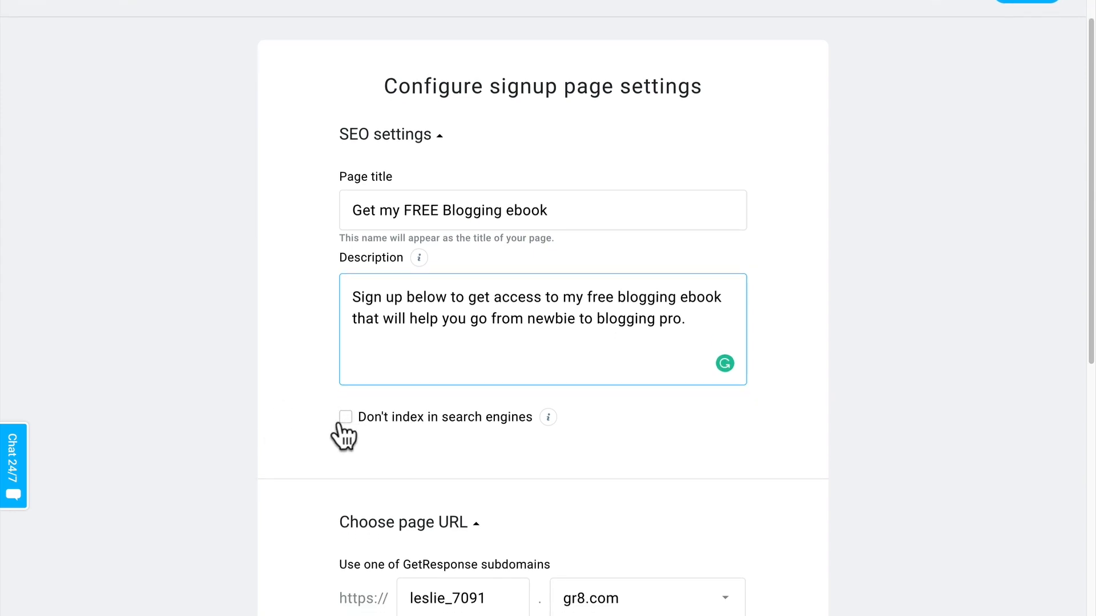
pyautogui.scroll(-3, 344, 431)
pyautogui.moveTo(492, 457); pyautogui.dragTo(398, 454)
pyautogui.write('demobl')
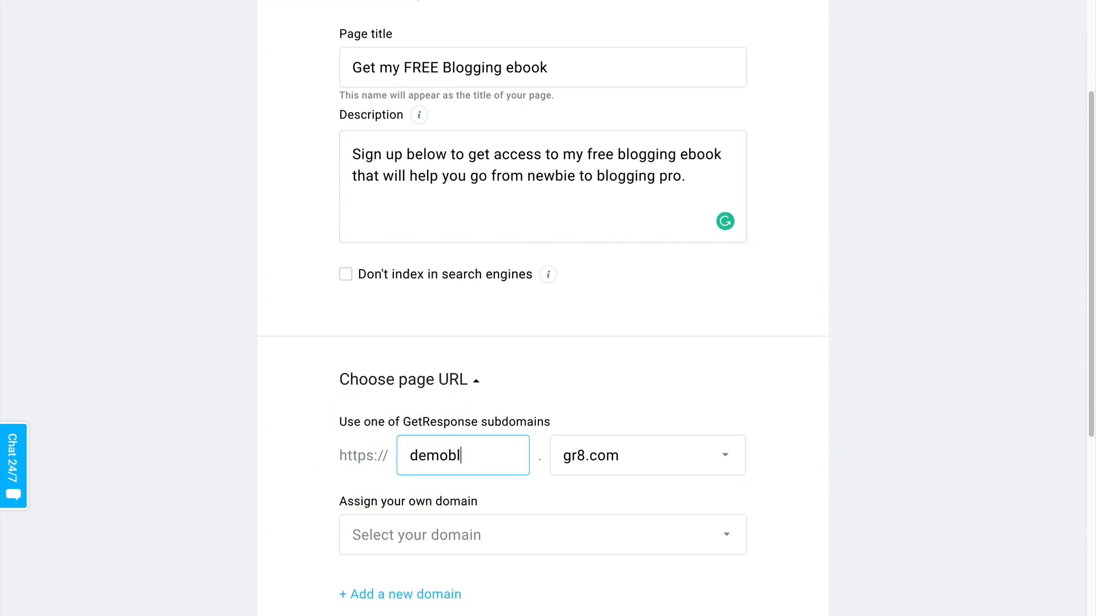
pyautogui.write('oggingebook')
pyautogui.press('Tab')
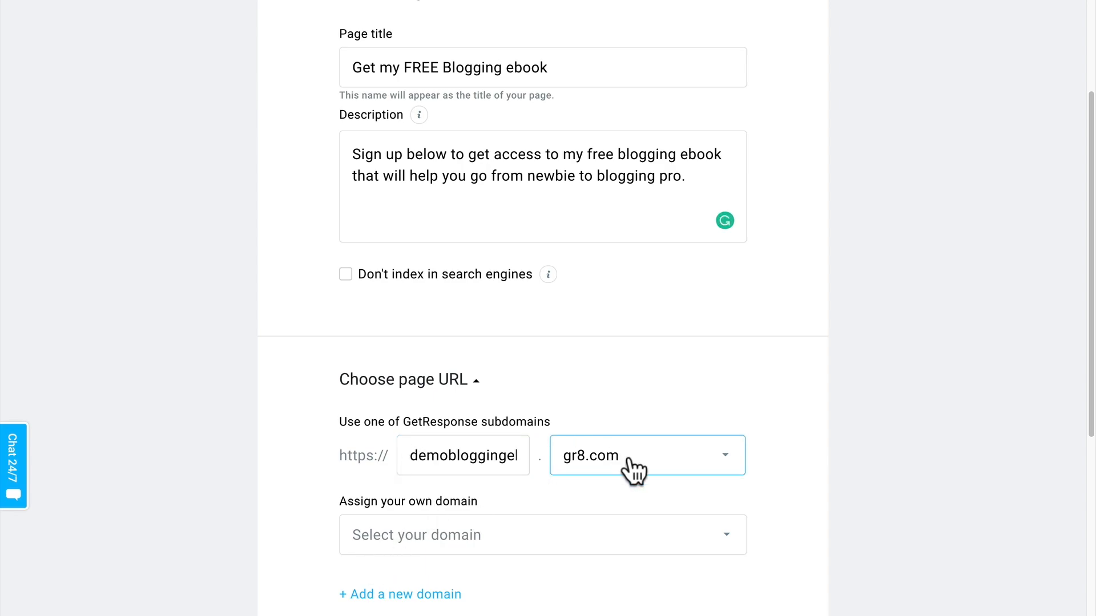
# Step: Check the thank-you page options, keep Default thank-you page, and publish the landing page
pyautogui.scroll(-6, 819, 425)
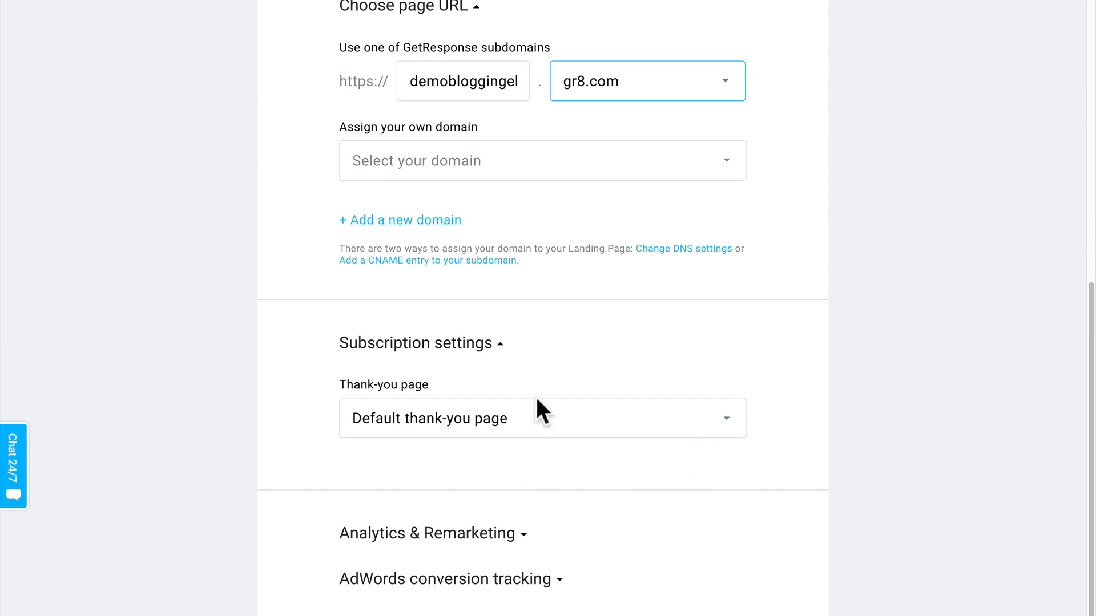
pyautogui.click(526, 426)
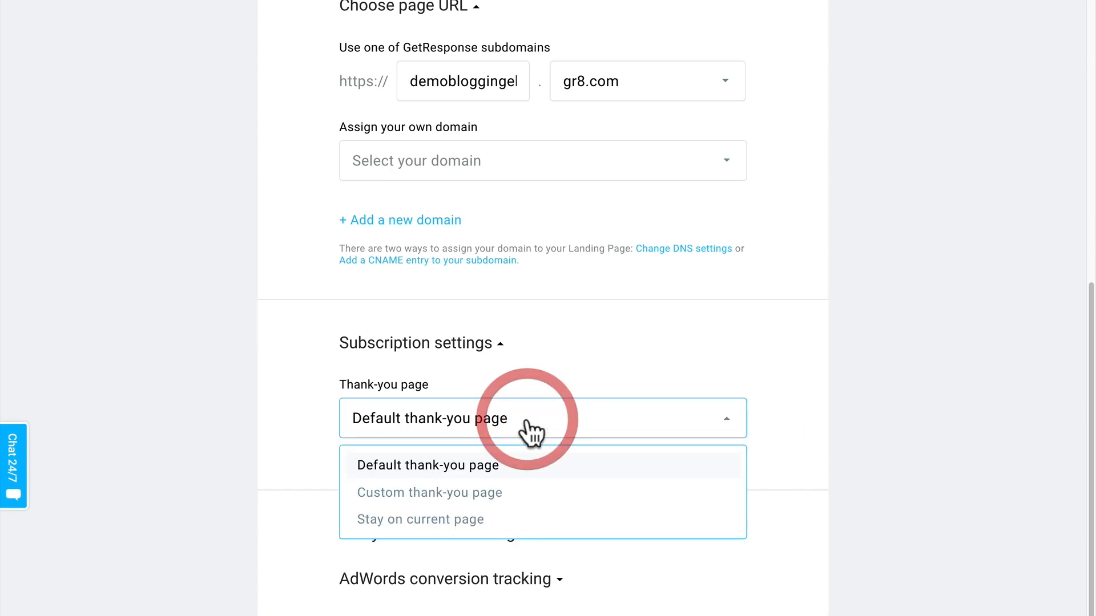
pyautogui.click(526, 425)
pyautogui.scroll(-2, 528, 430)
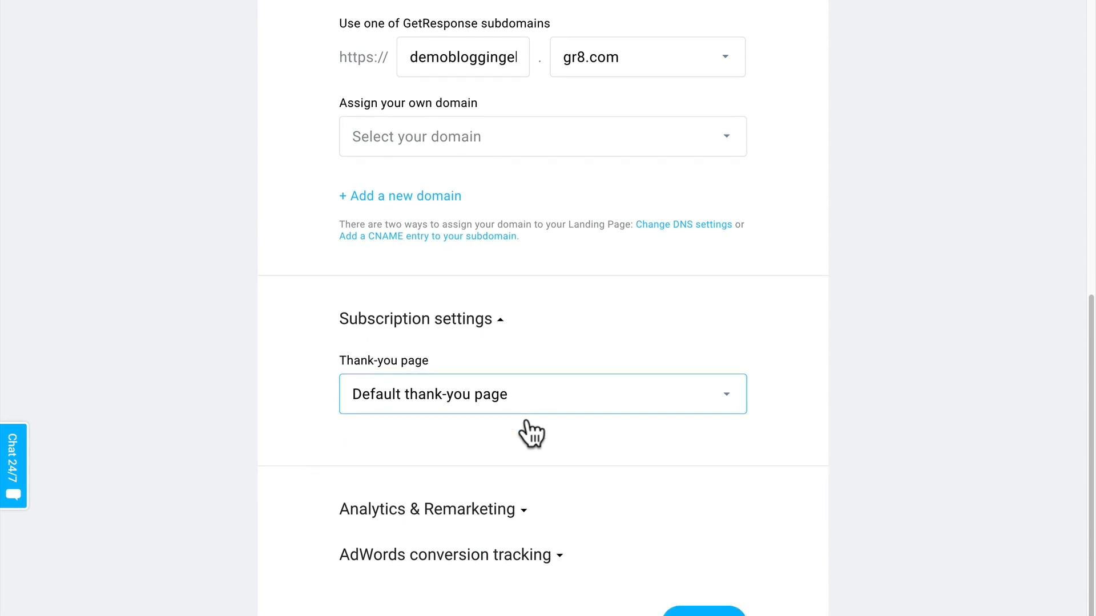
pyautogui.click(706, 549)
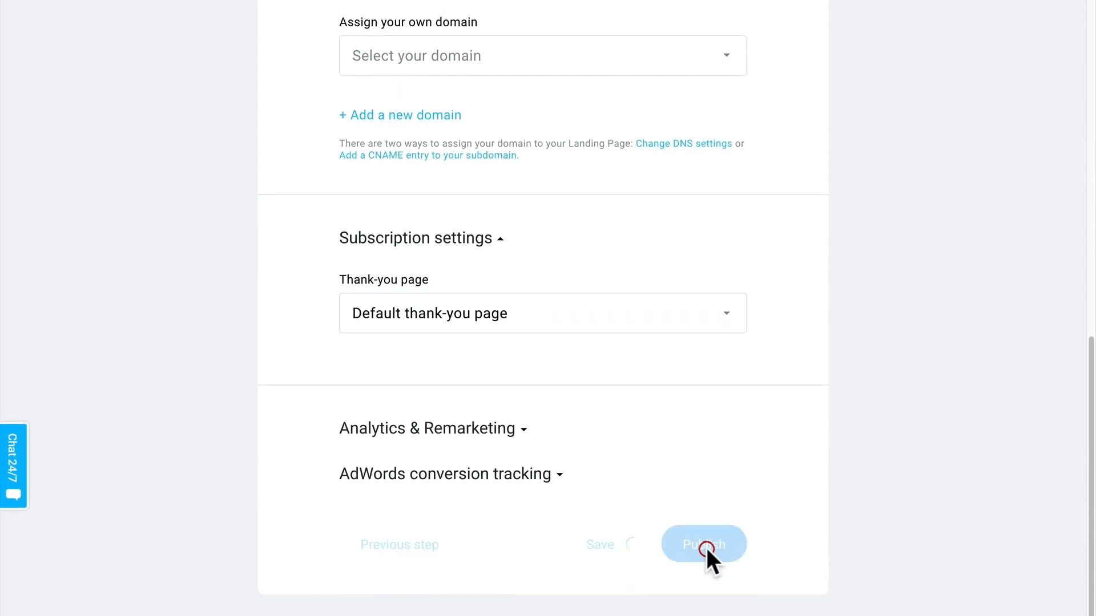